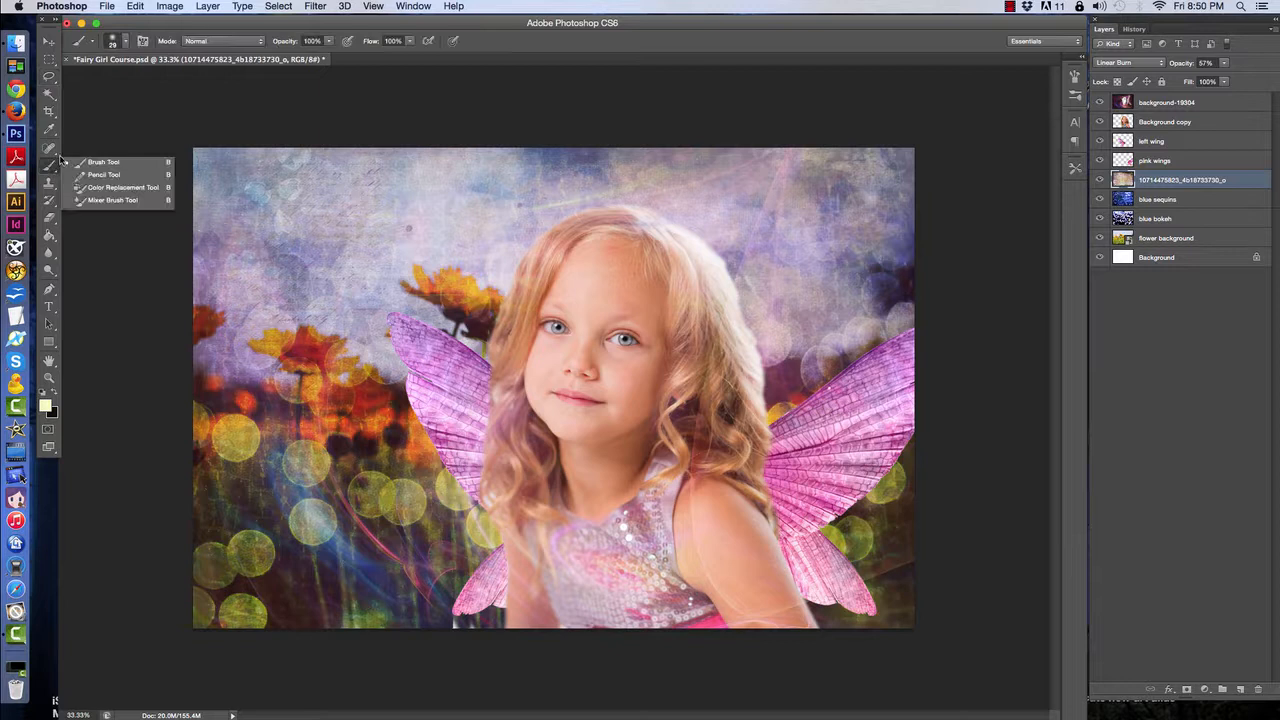
- With the Brush tool, replace the current brush presets with the SS-fairy-wings set
left_click(104, 162)
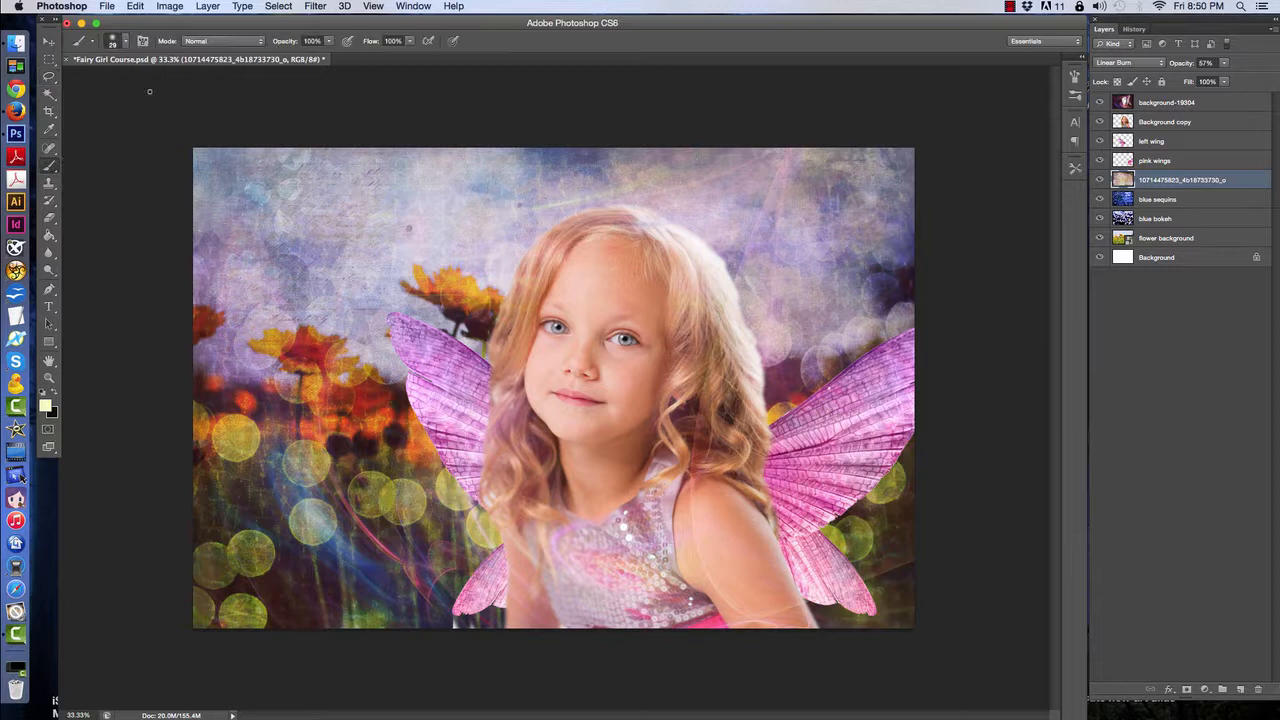
left_click(126, 41)
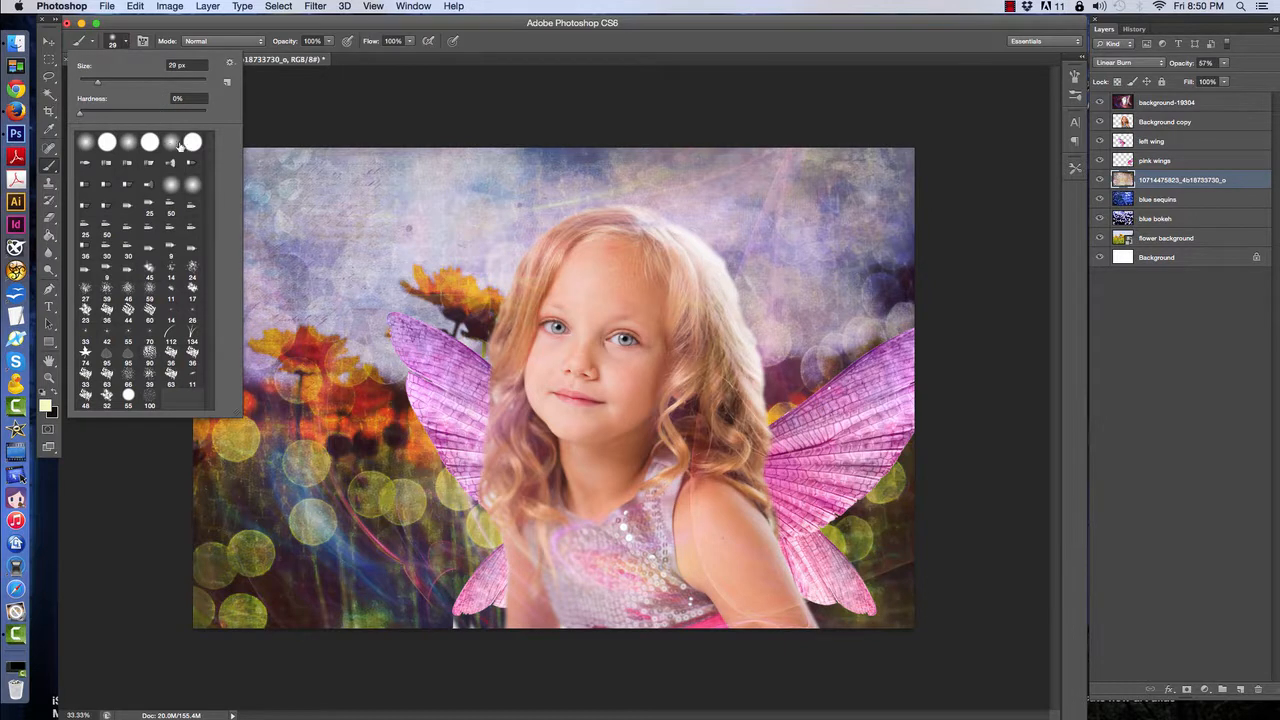
left_click(230, 63)
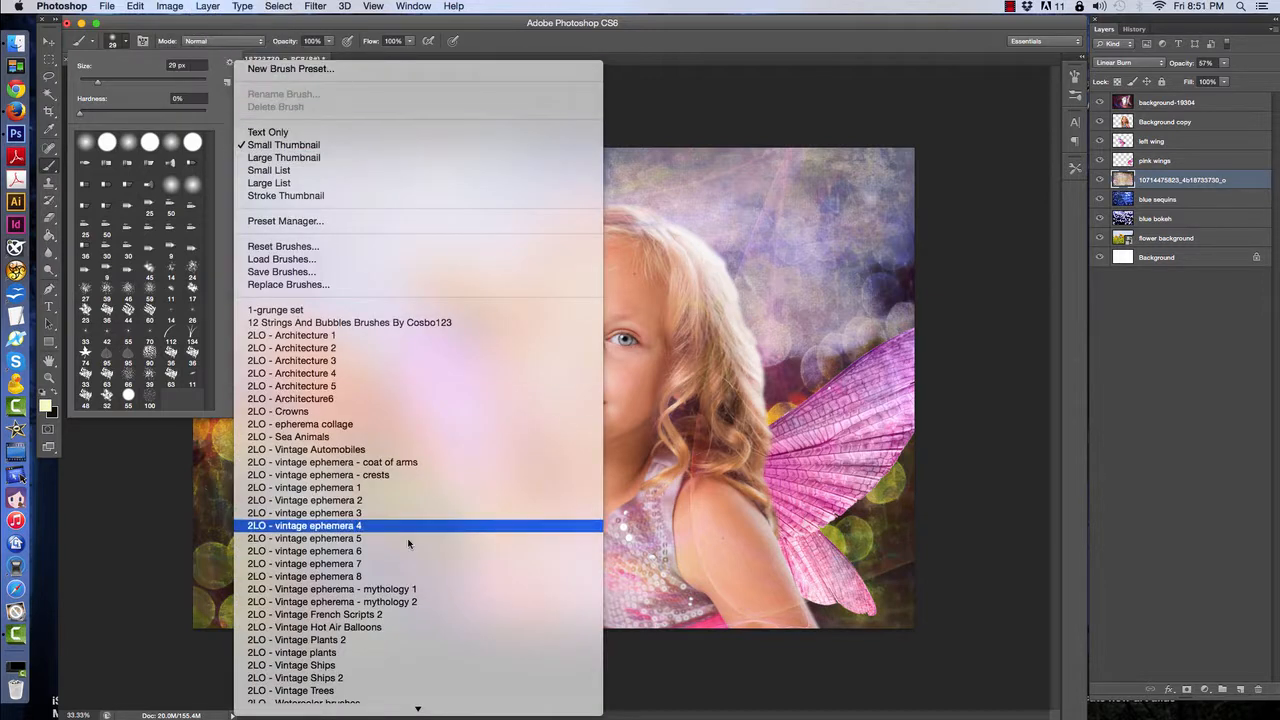
mouse_move(428, 717)
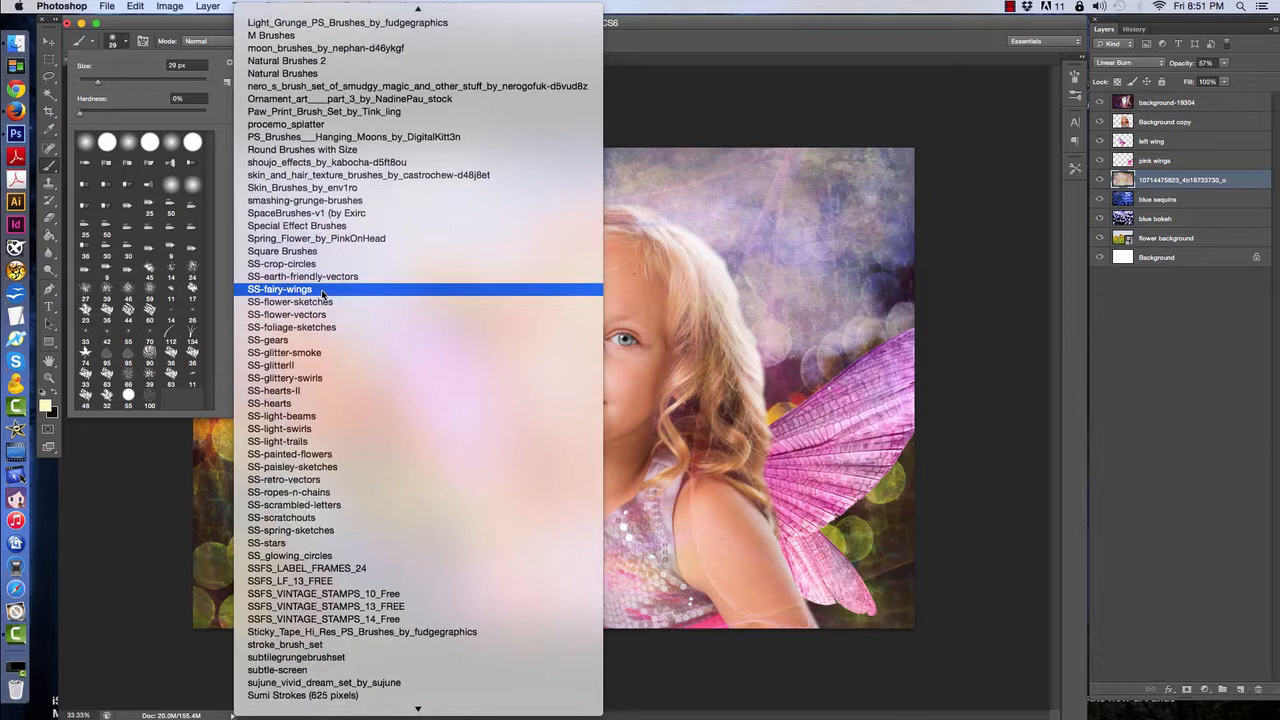
left_click(323, 290)
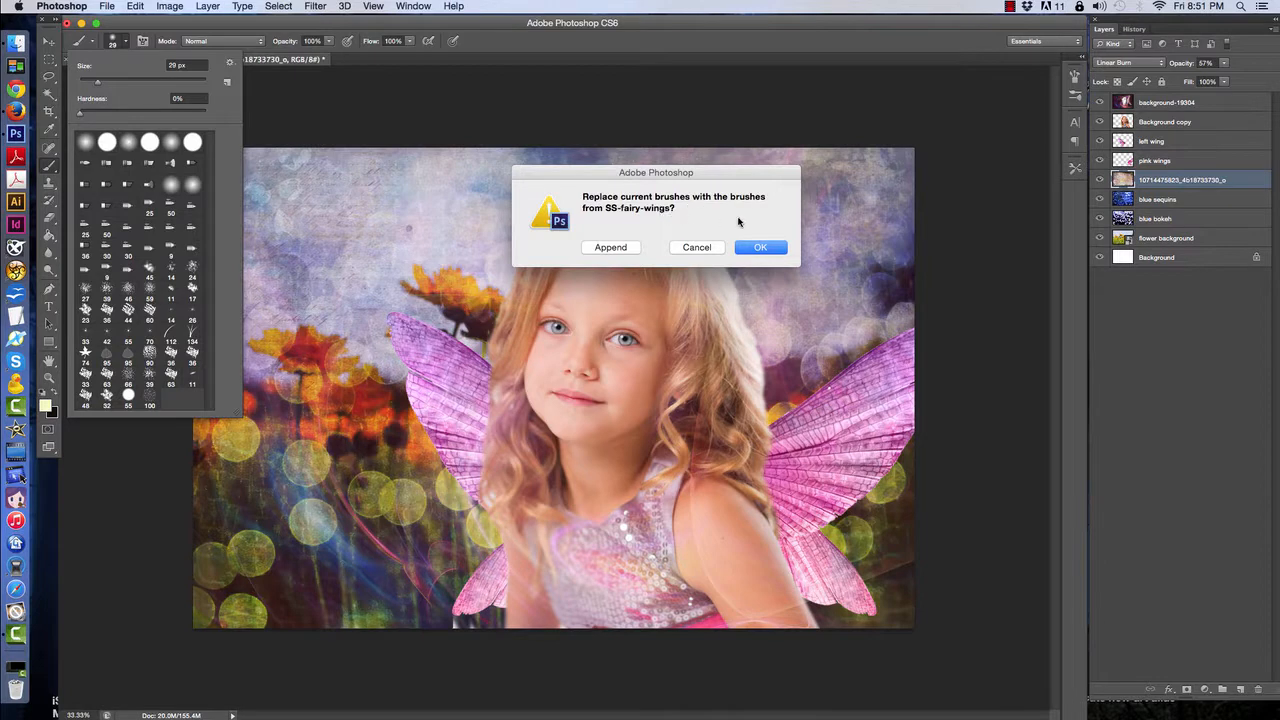
left_click(757, 249)
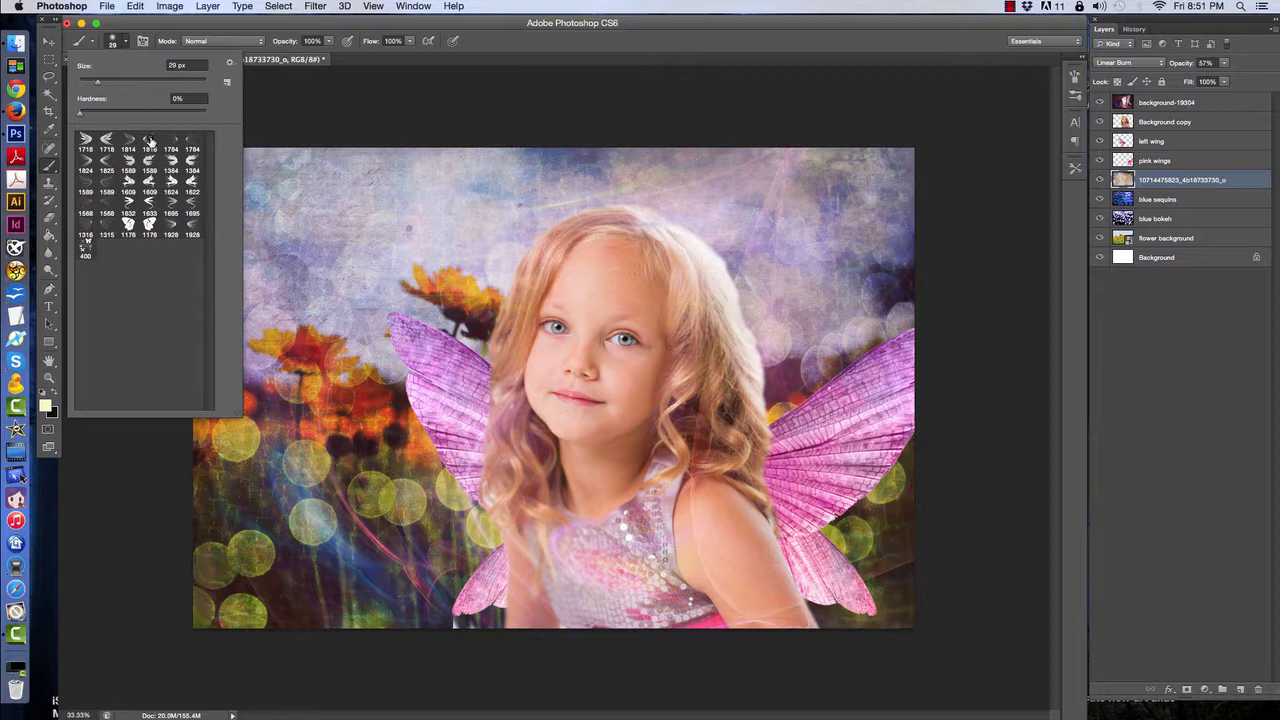
left_click(152, 142)
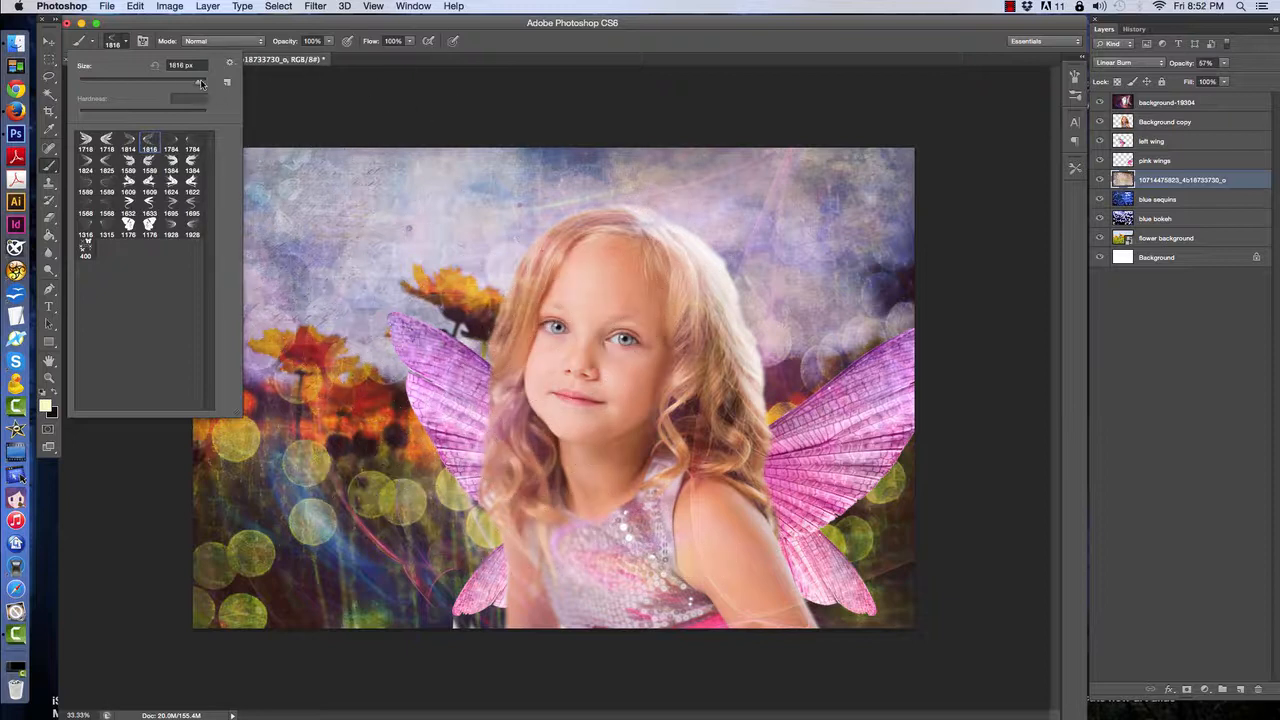
mouse_move(198, 85)
left_mouse_down()
mouse_move(180, 85)
mouse_move(194, 85)
left_mouse_up()
left_click_drag(195, 85, 199, 84)
left_click(192, 183)
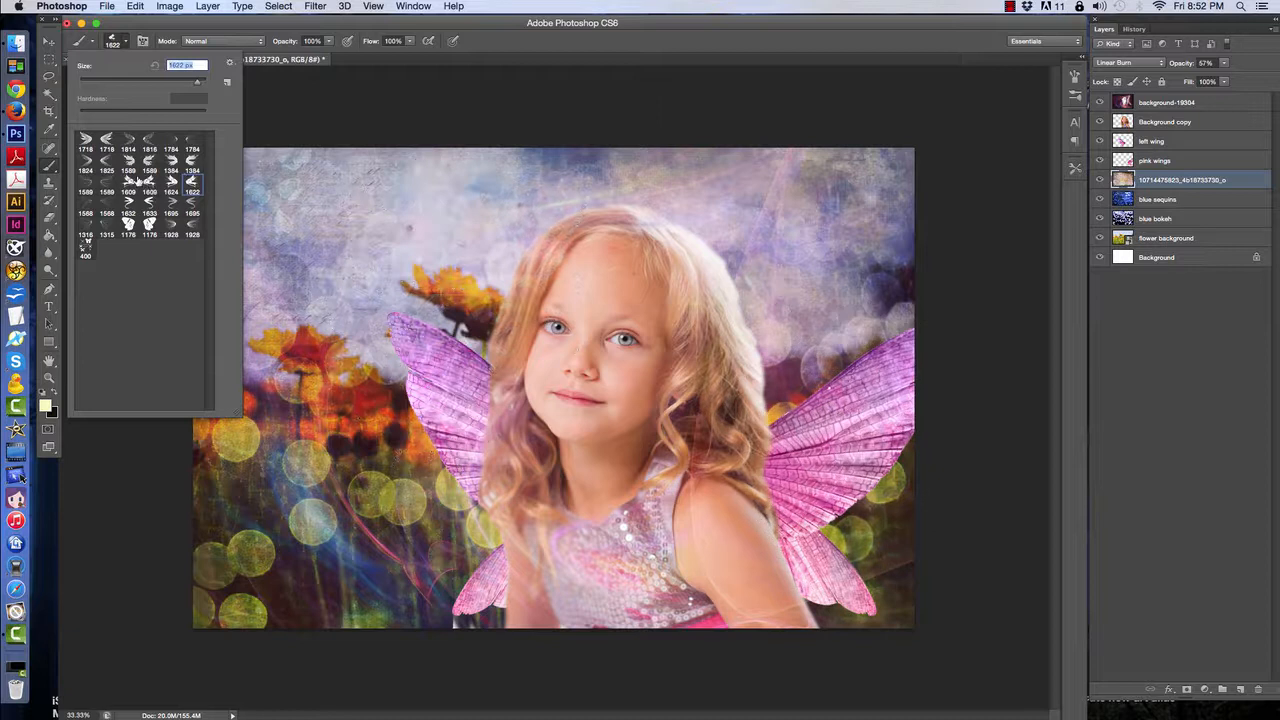
- On a new layer above left wing, stamp the dotted 1589 px wing brush over the wing on the image's right side
left_click(107, 183)
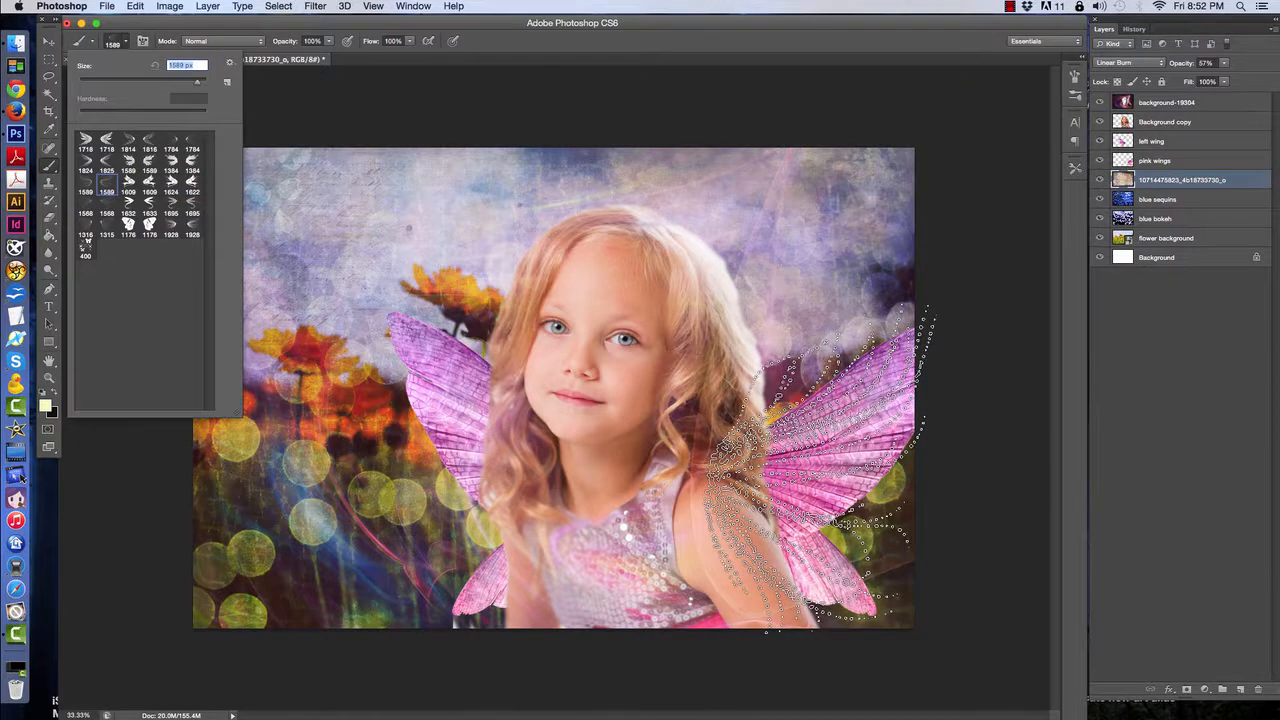
left_click(990, 19)
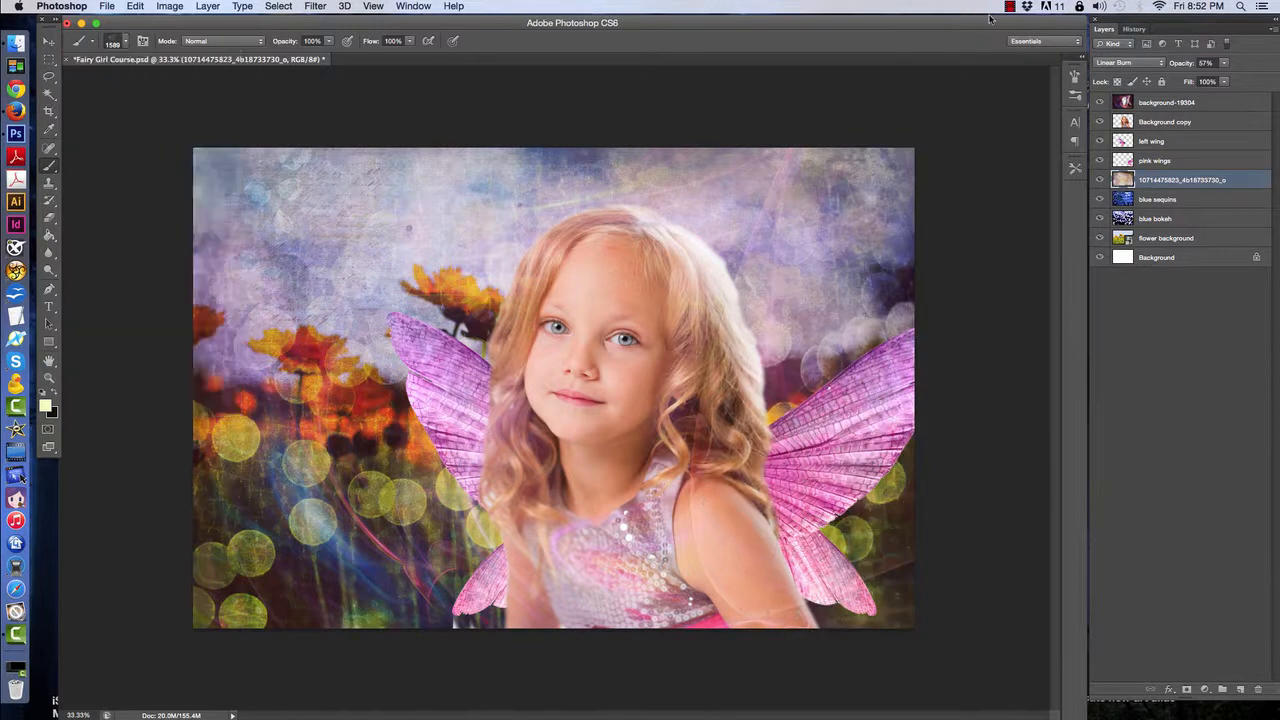
left_click(1170, 143)
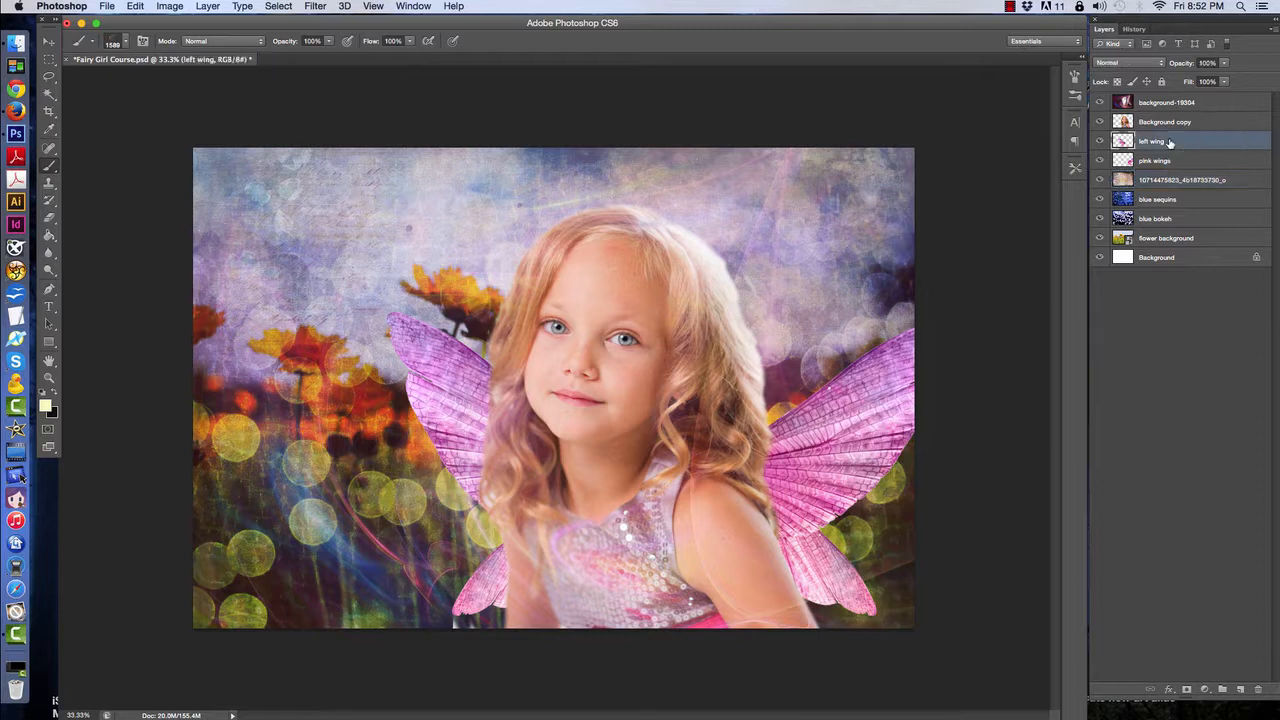
left_click(1241, 690)
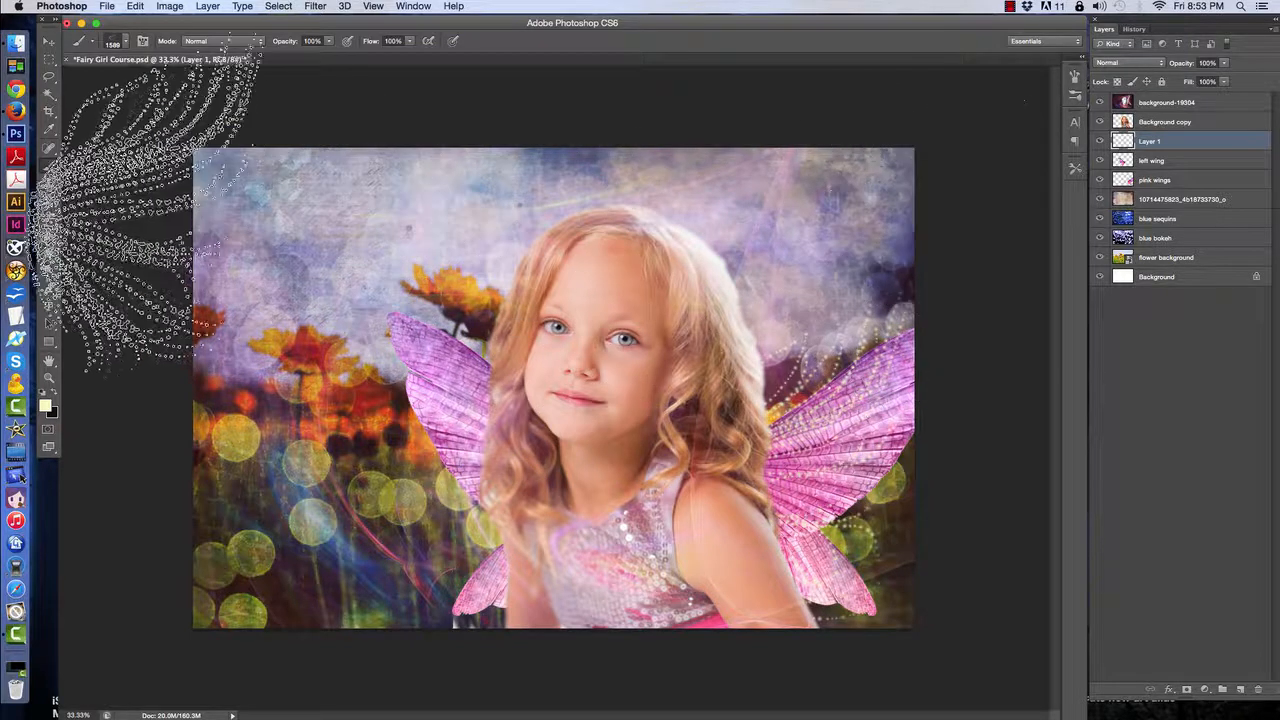
- Add another layer and stamp the mirrored 1589 px dotted wing brush over the wing on the image's left side
left_click(128, 45)
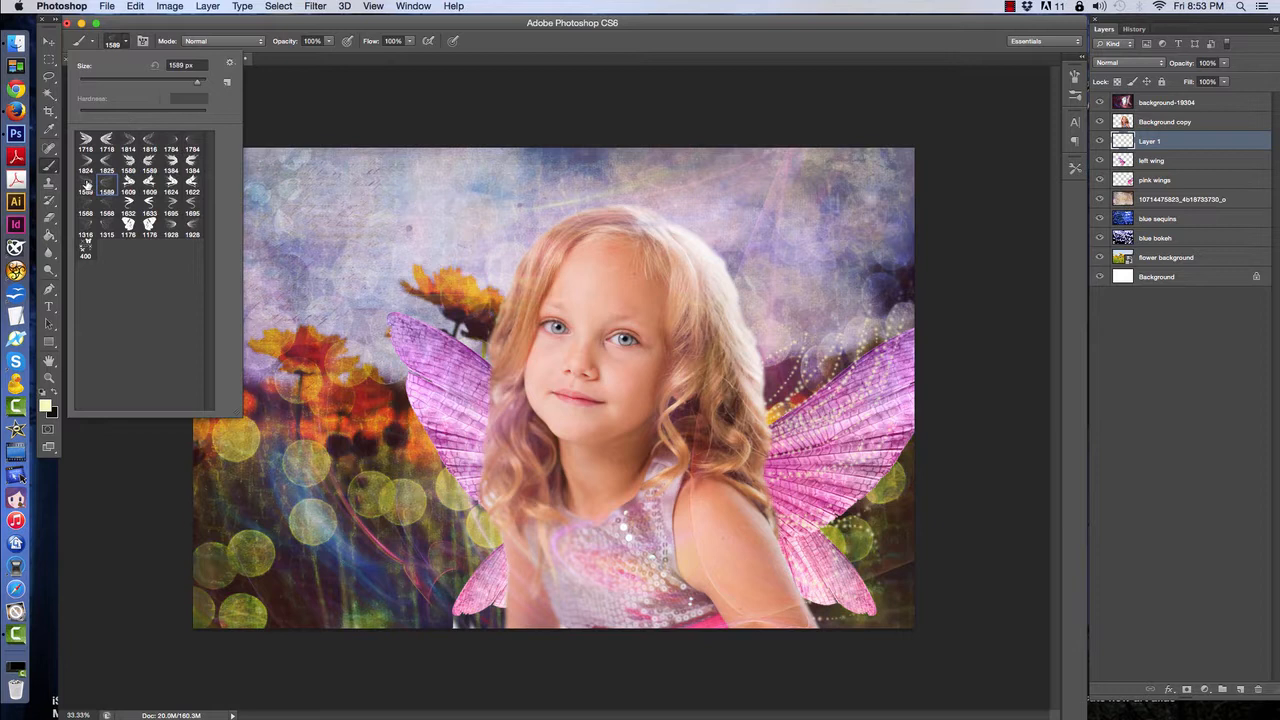
left_click(87, 186)
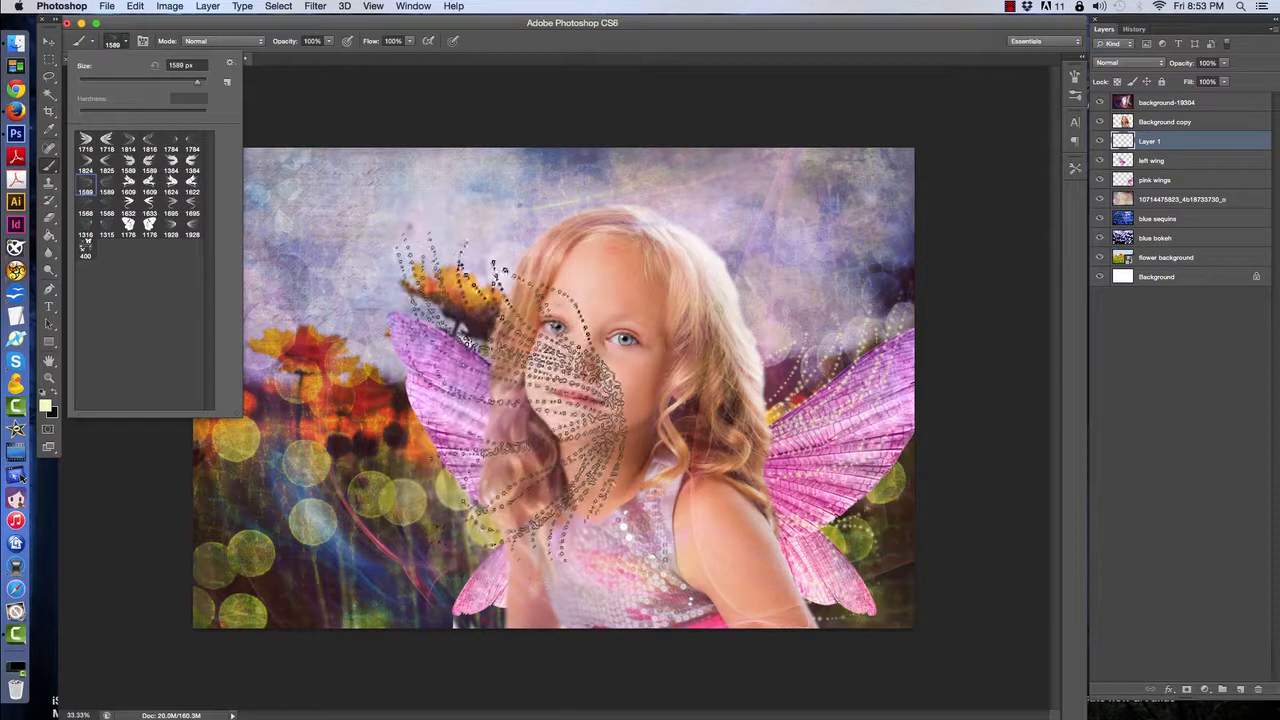
left_click(1240, 689)
left_click(1240, 689)
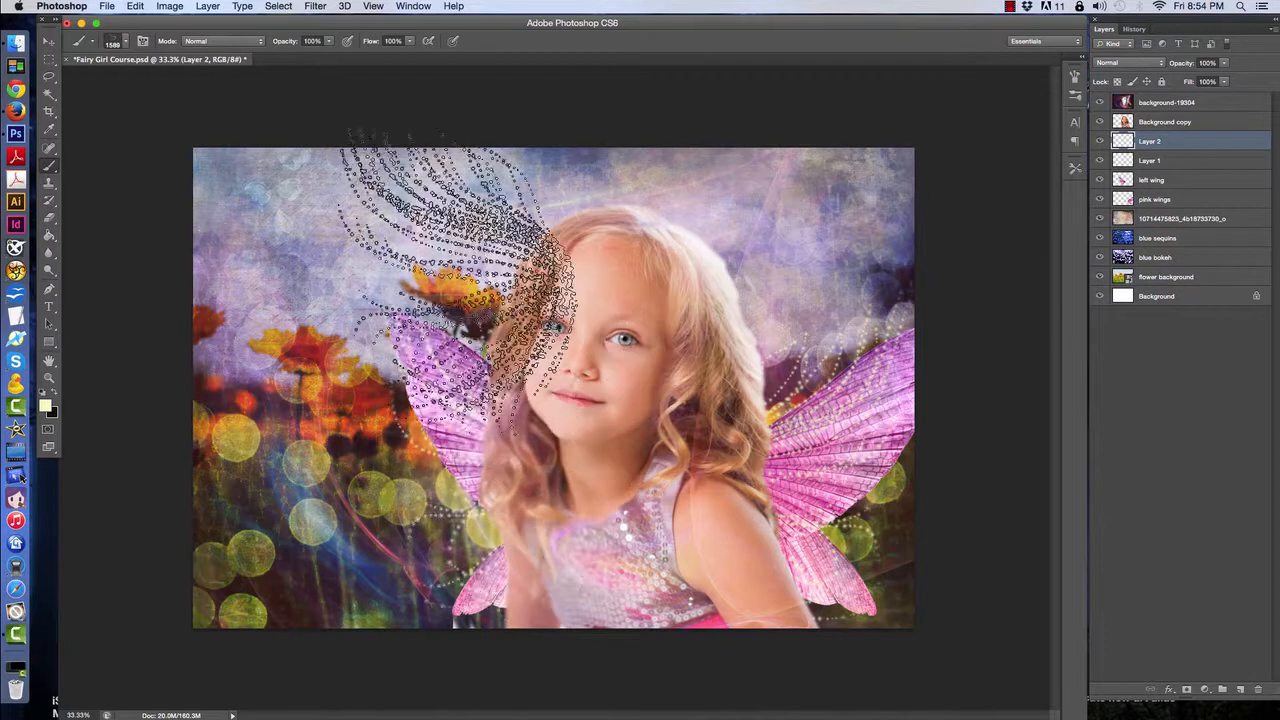
left_click(45, 405)
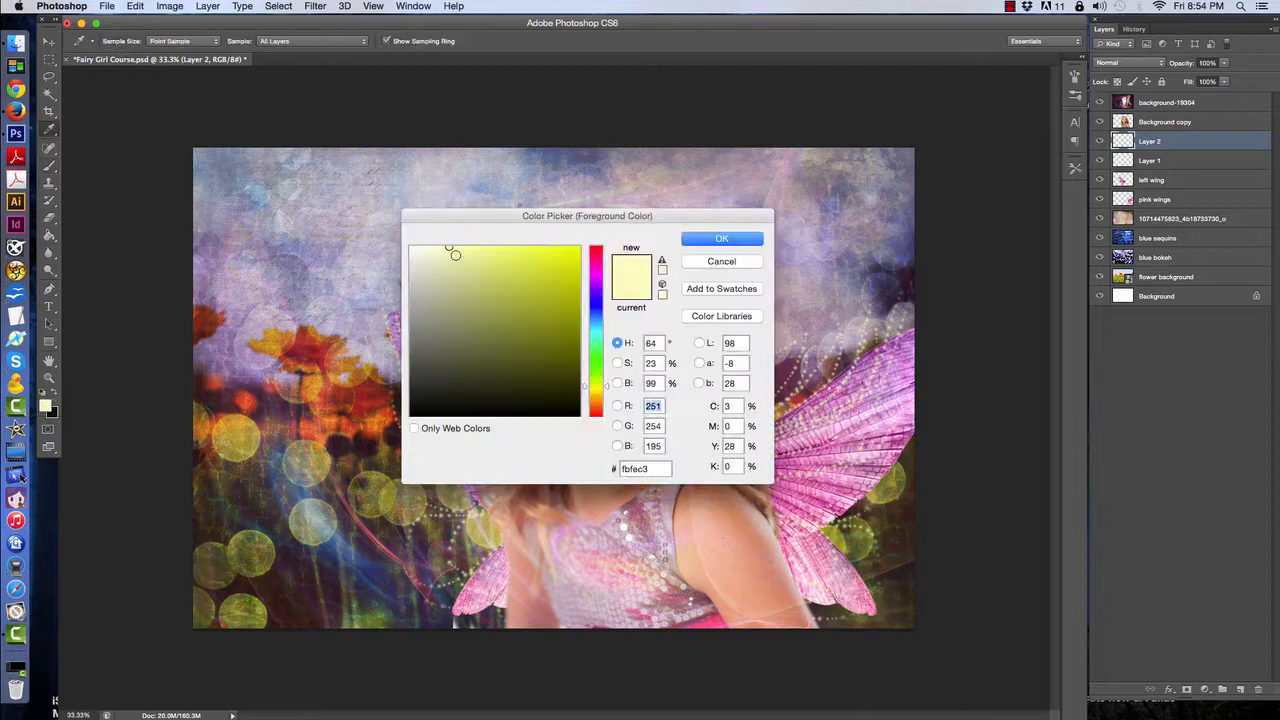
left_click(722, 239)
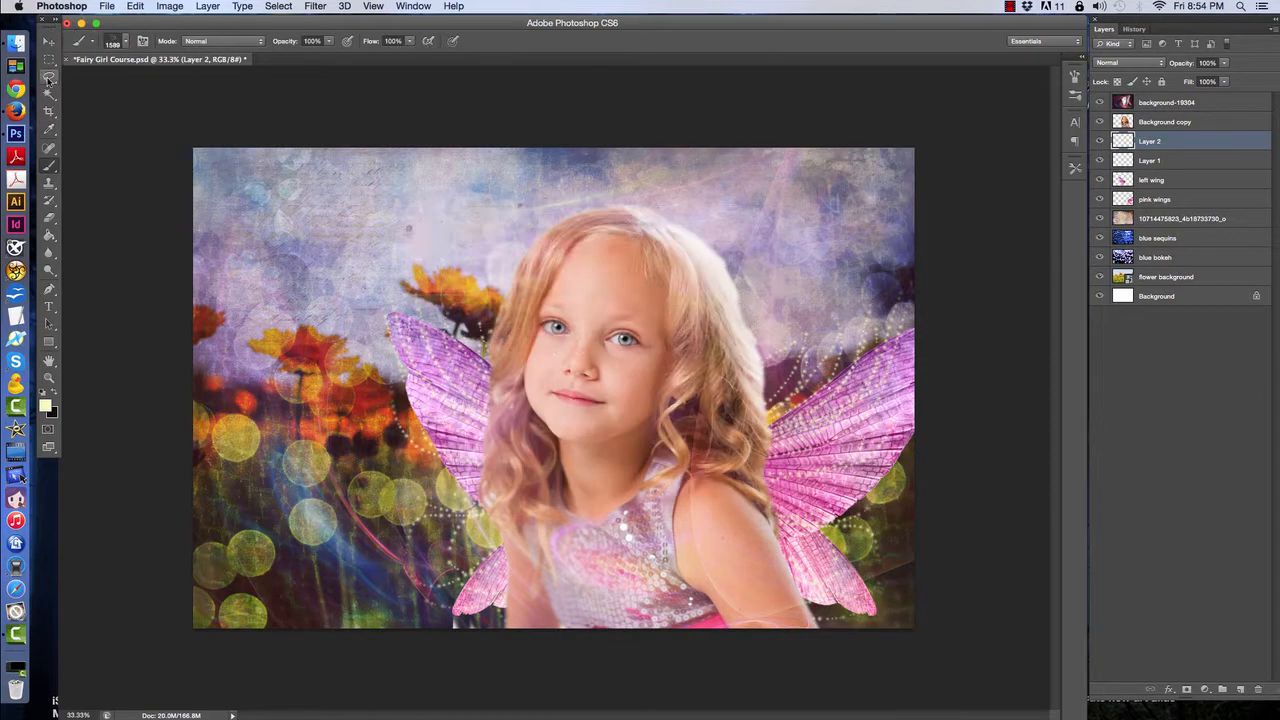
- Transform the l wing light layer: rotate it 4.9°, scale it to about 93%, and fit it over the wing
key("l")
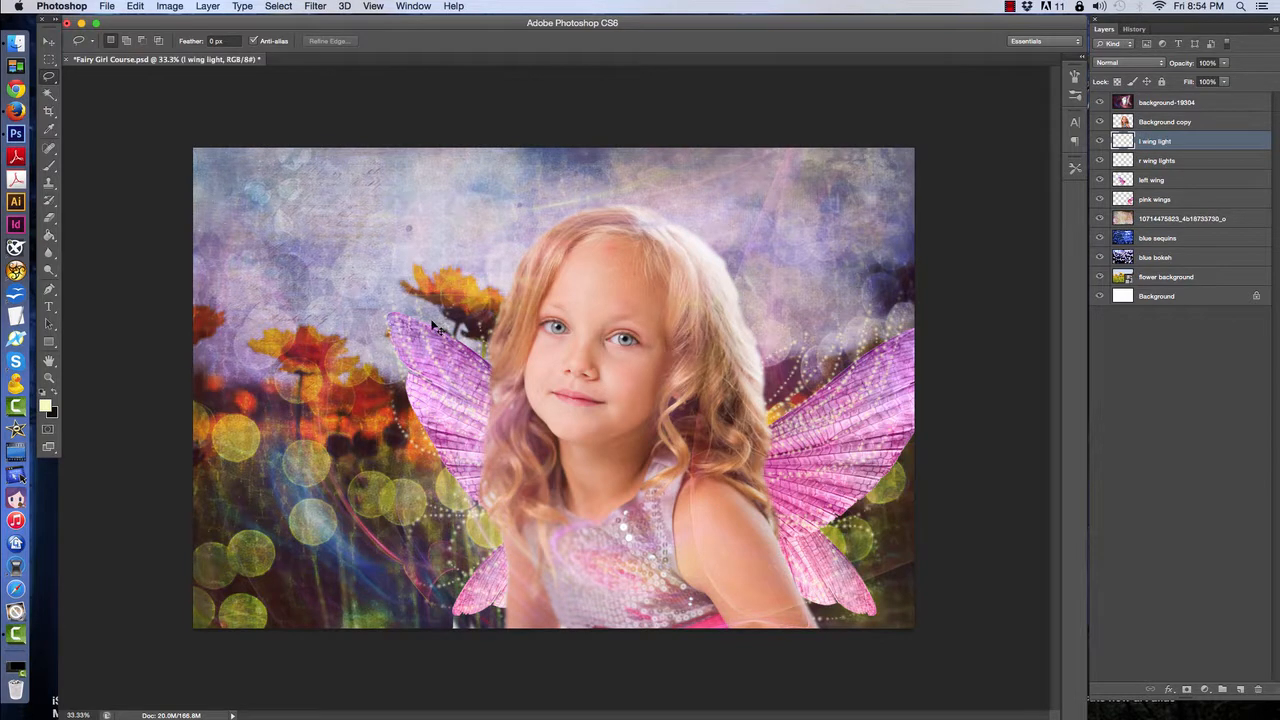
key("super+t")
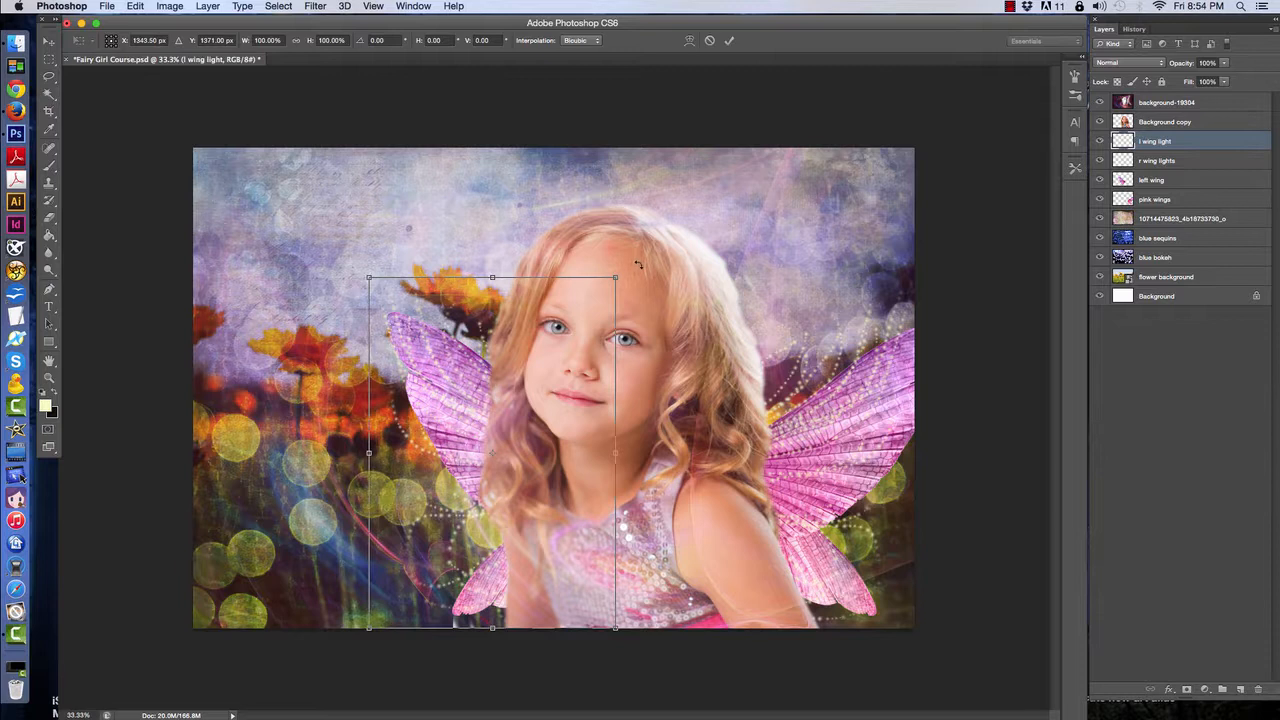
left_click_drag(634, 267, 651, 275)
left_click_drag(461, 389, 452, 401)
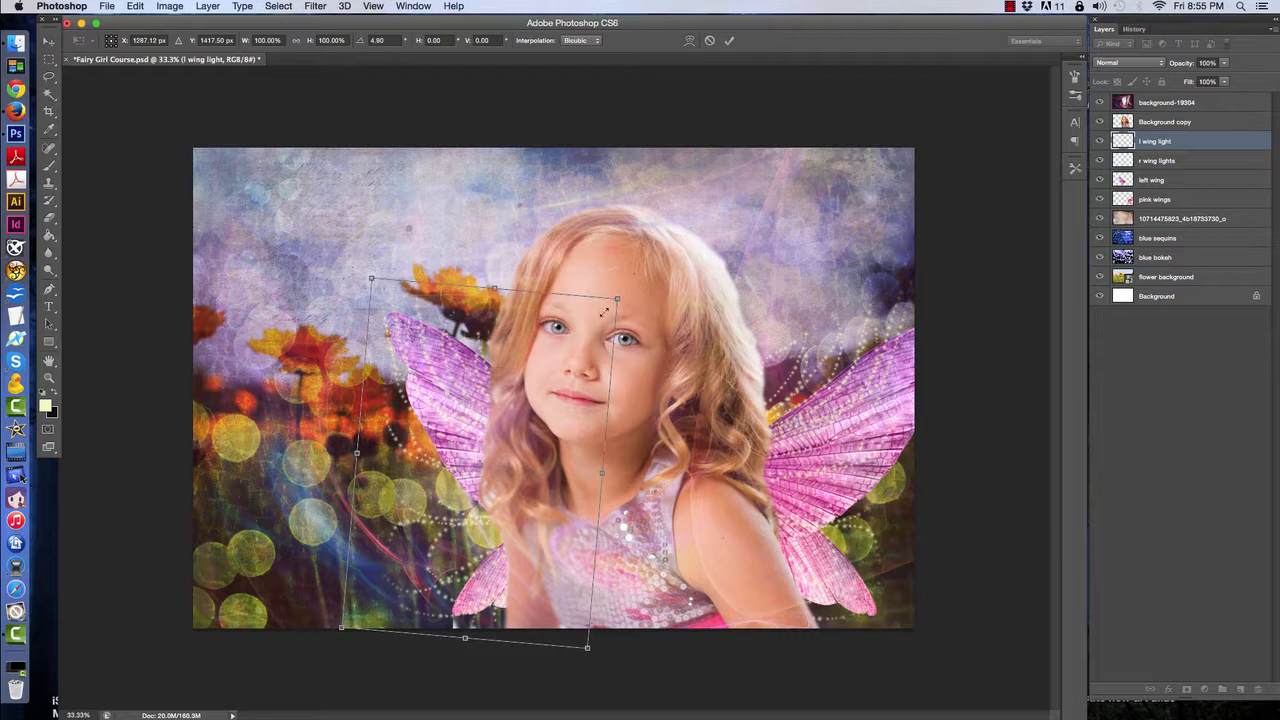
left_click_drag(616, 300, 603, 316)
left_click_drag(458, 374, 452, 395)
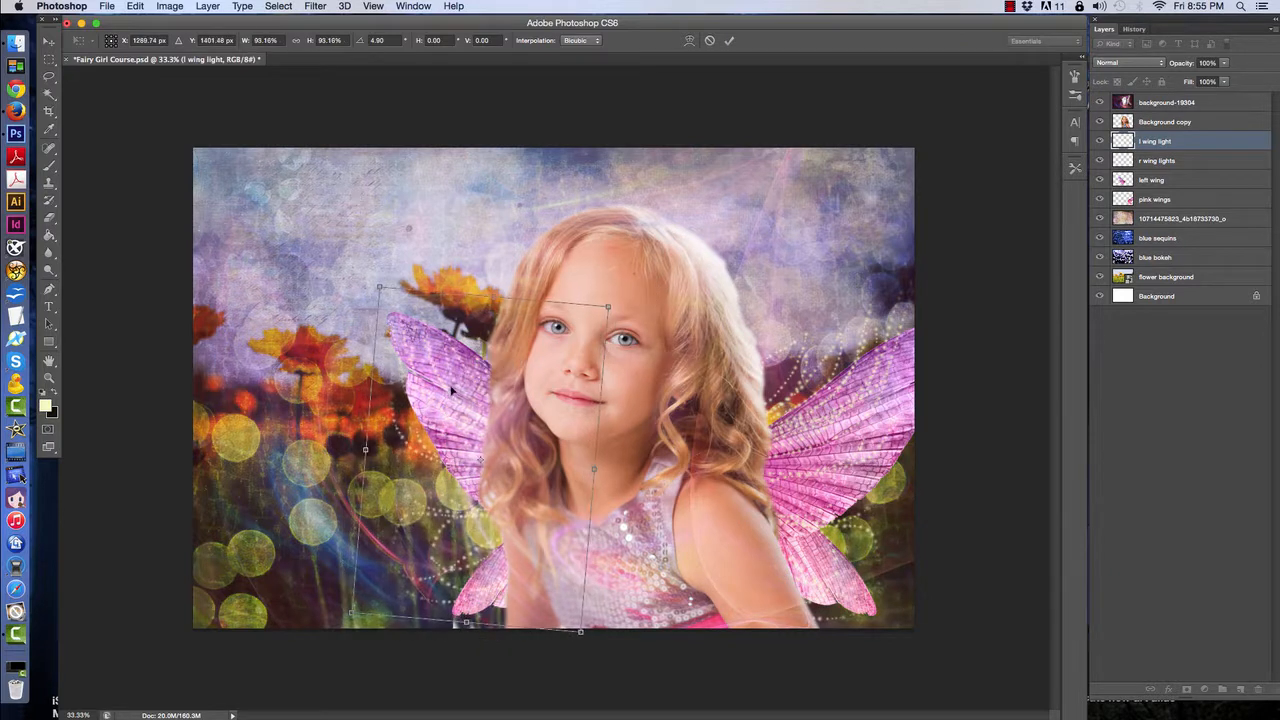
key("Return")
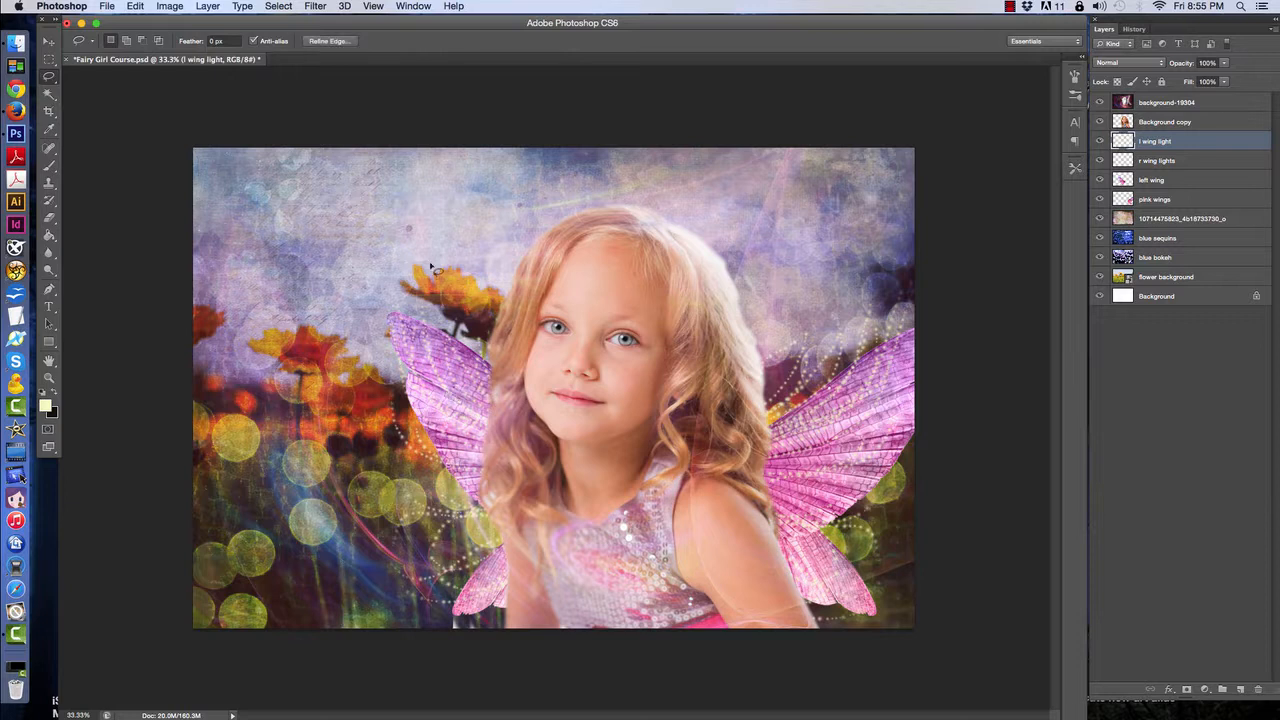
- Scale the r wing lights layer to about 94% and reposition it over its wing
left_click(1160, 163)
key("ctrl+t")
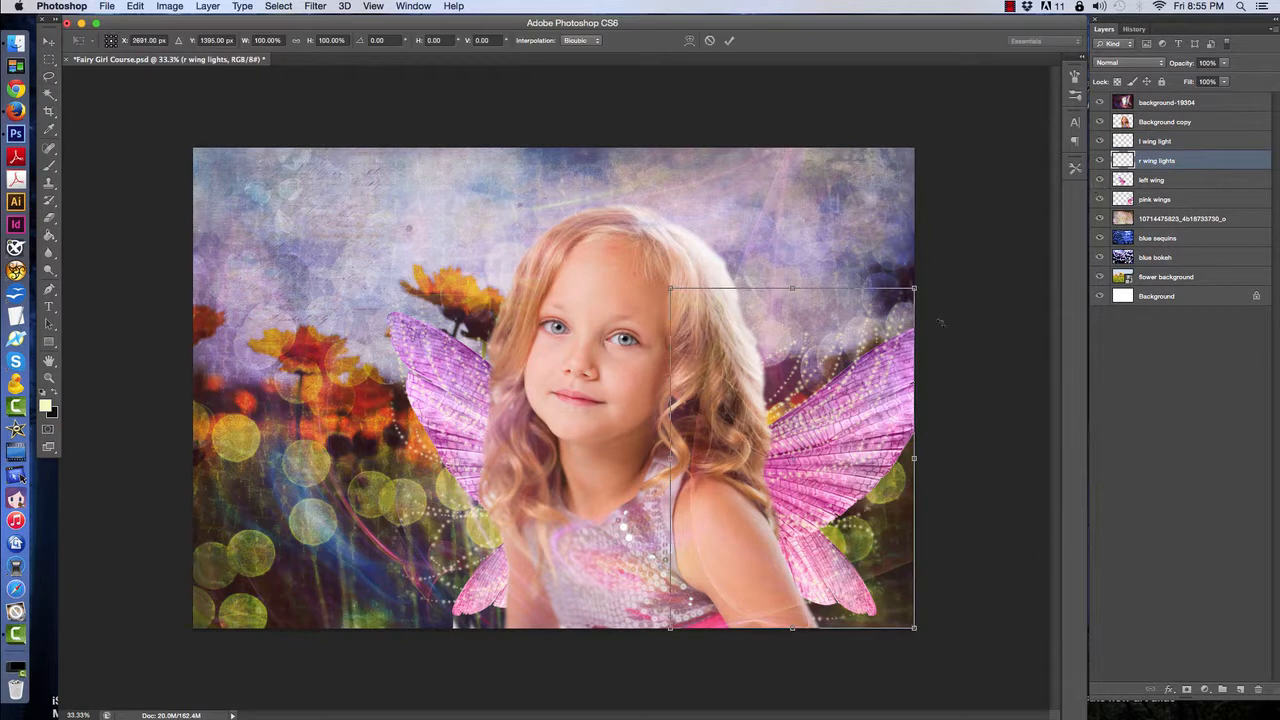
left_click_drag(672, 290, 698, 303)
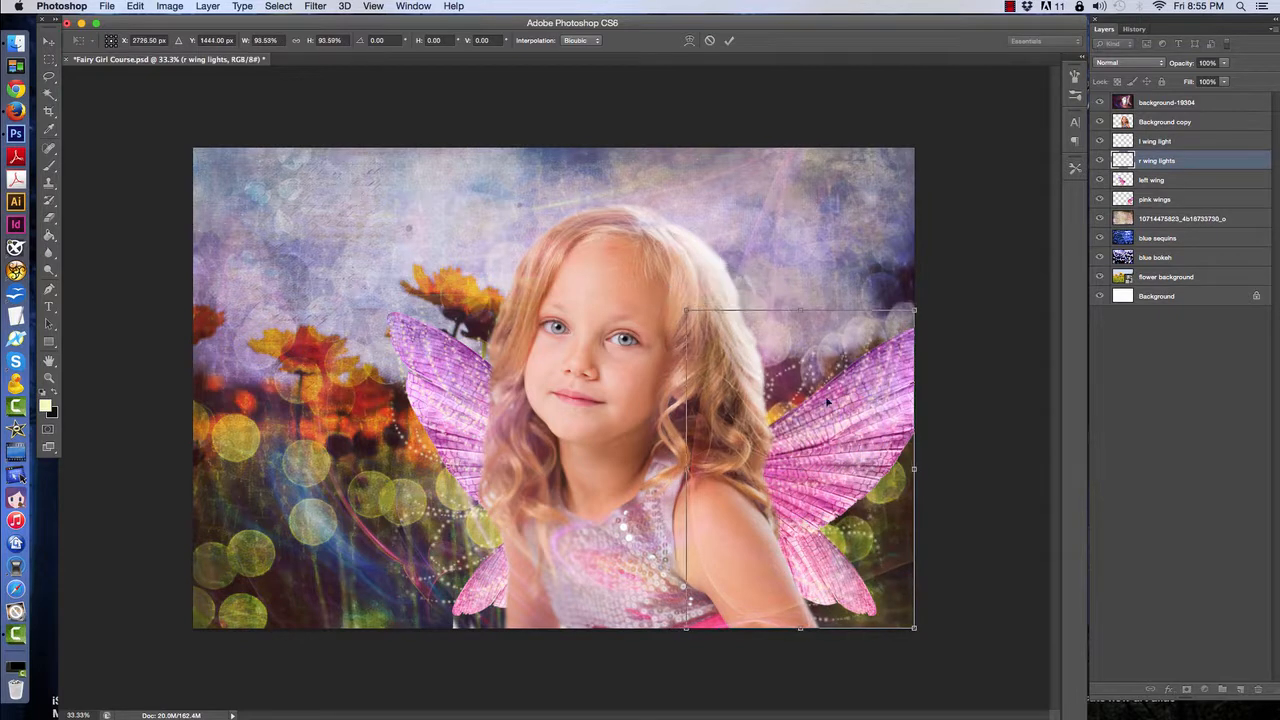
left_click_drag(842, 401, 862, 400)
key("Return")
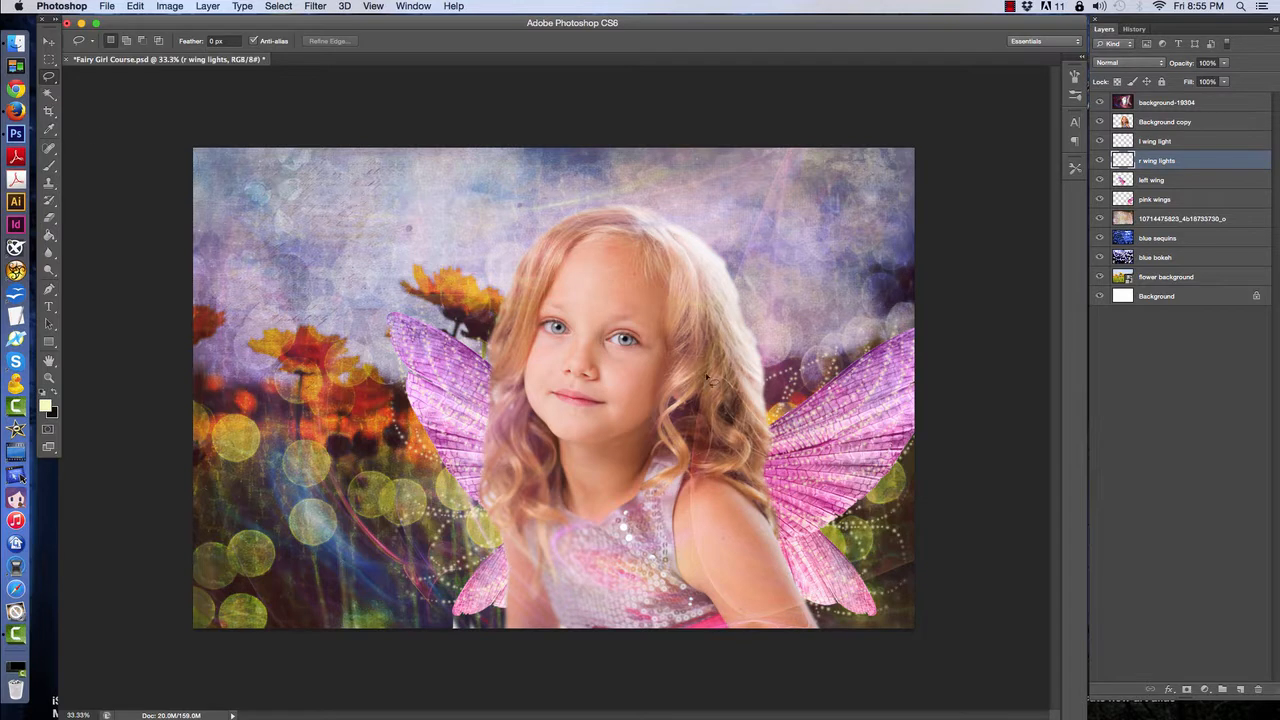
- Add a new layer above l wing light and set the foreground colour to near-white fefefd
left_click(1170, 141)
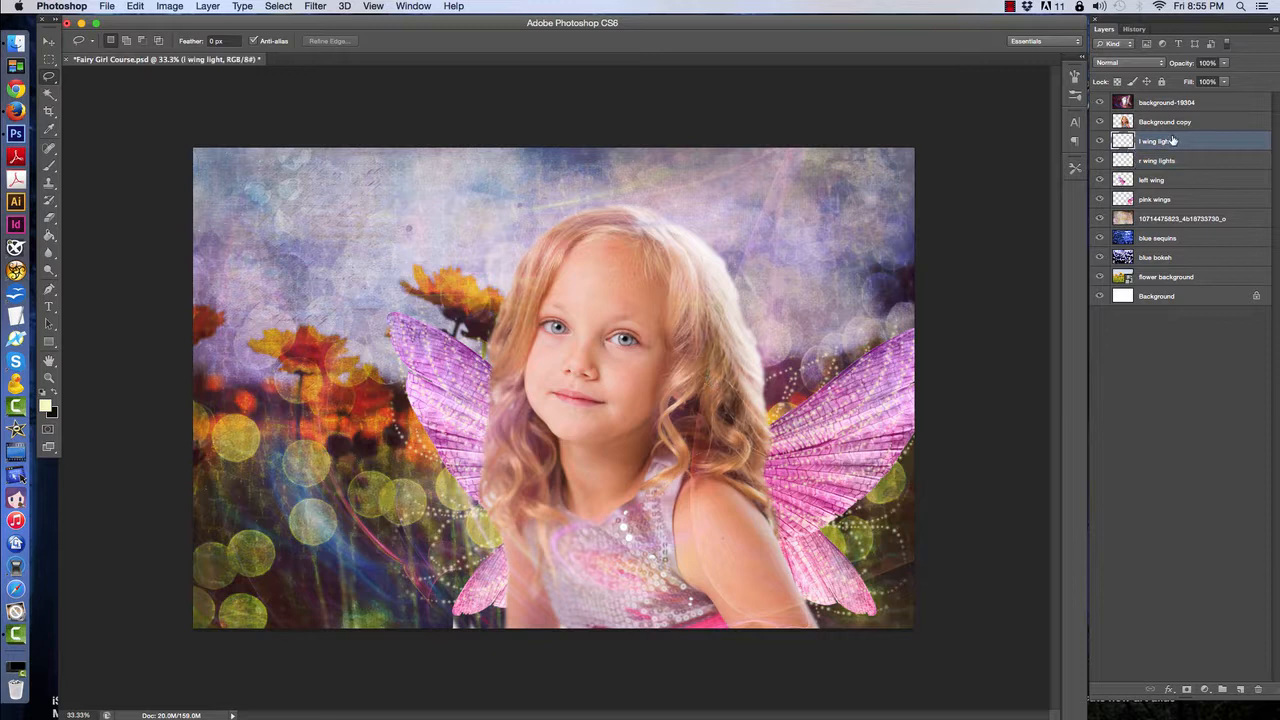
left_click(1240, 690)
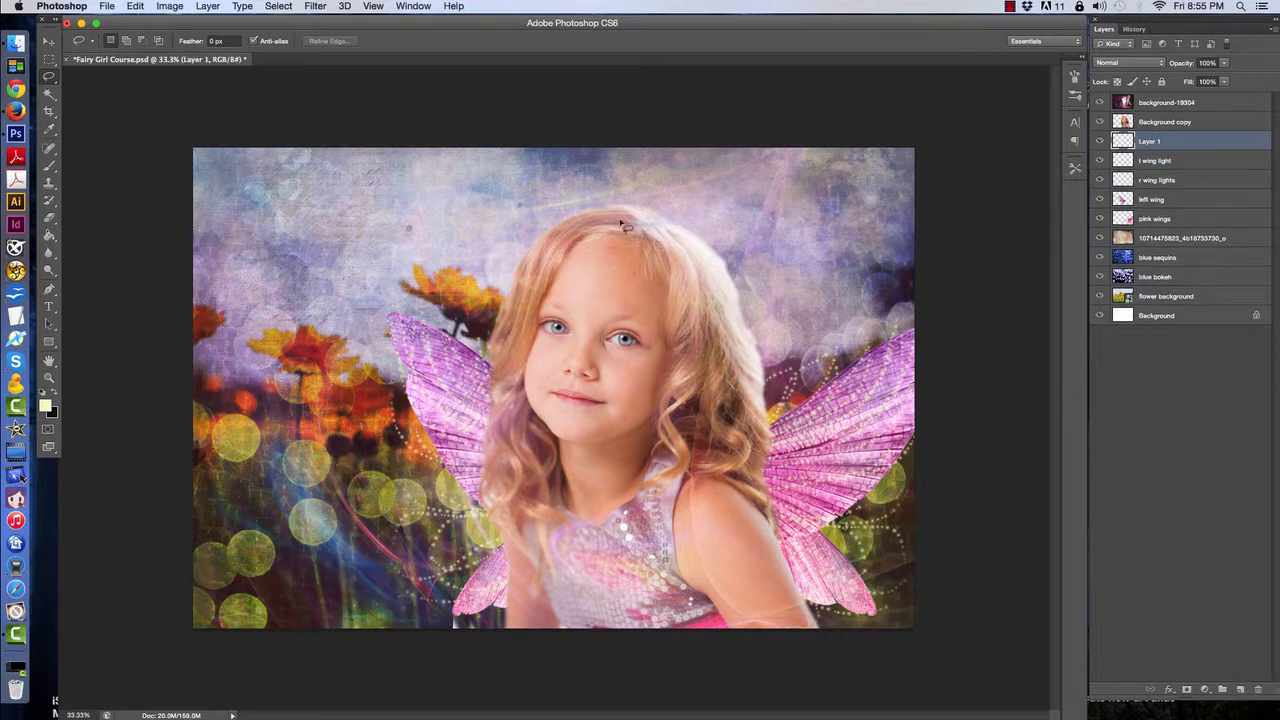
left_click(44, 405)
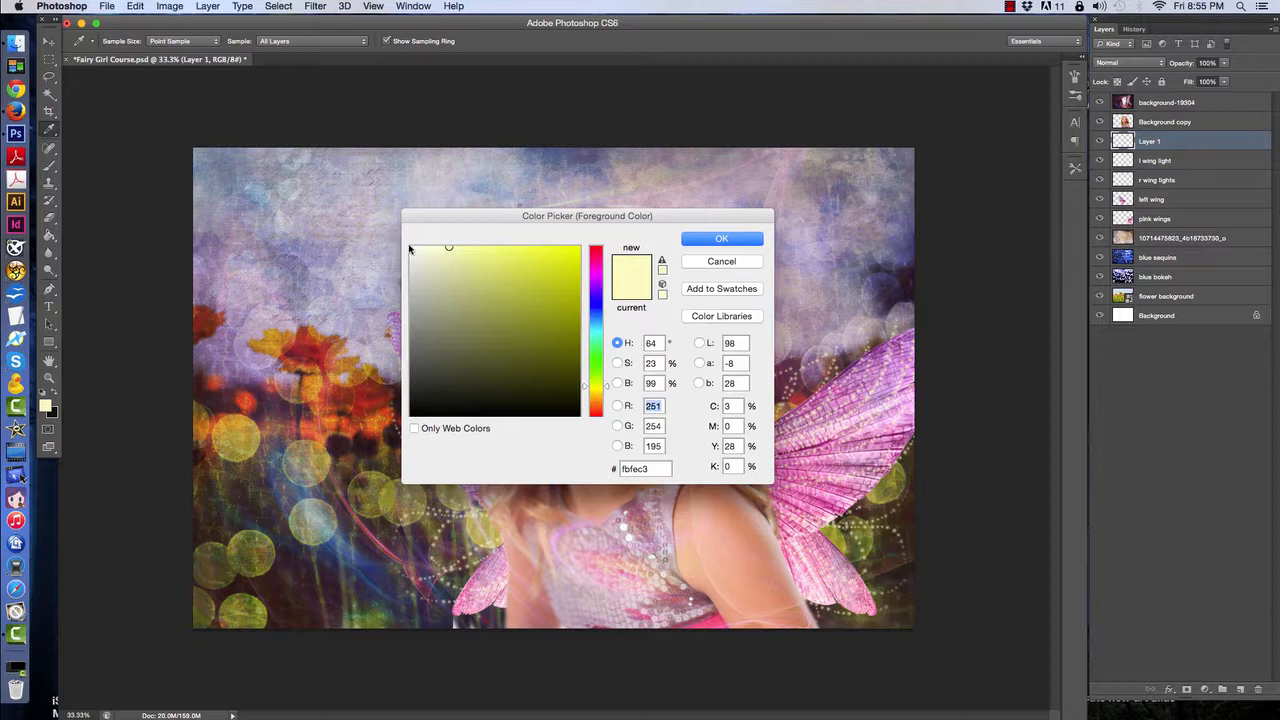
left_click(411, 247)
left_click(690, 238)
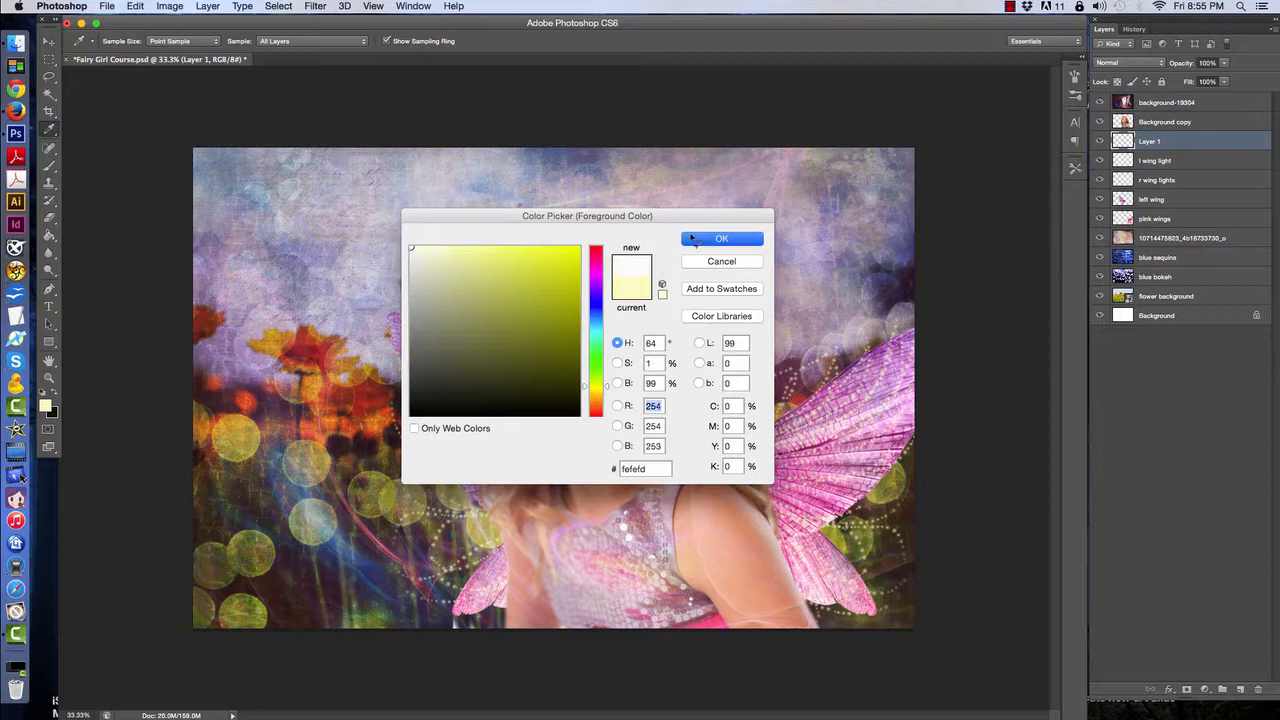
- Stamp the 1816 px fairy wing brush in white over the wing on the image's right side
left_click(113, 41)
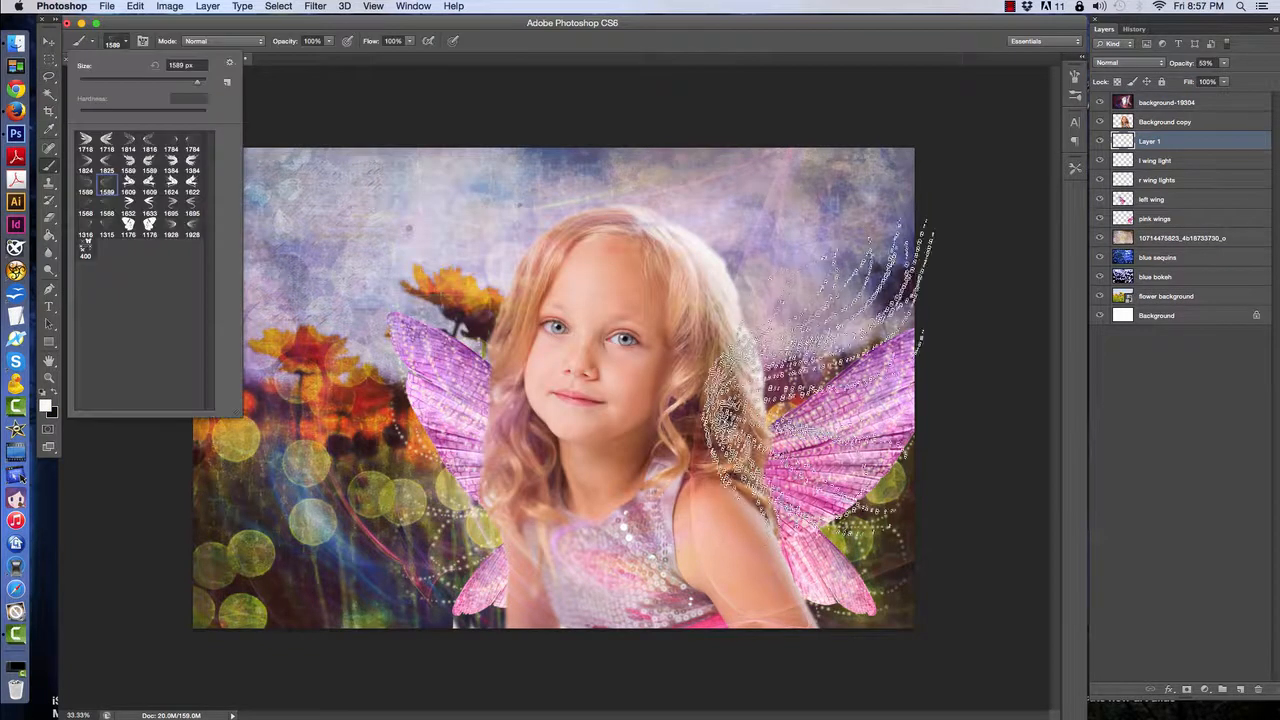
left_click(149, 140)
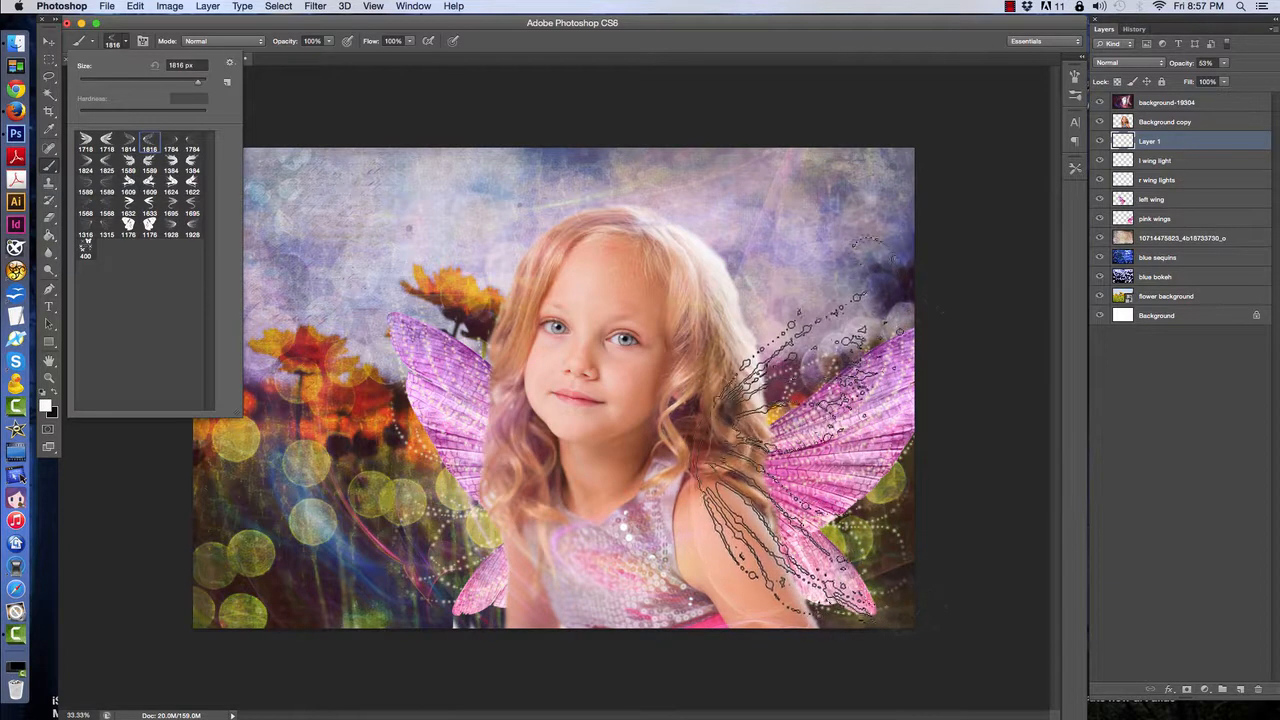
left_click(824, 430)
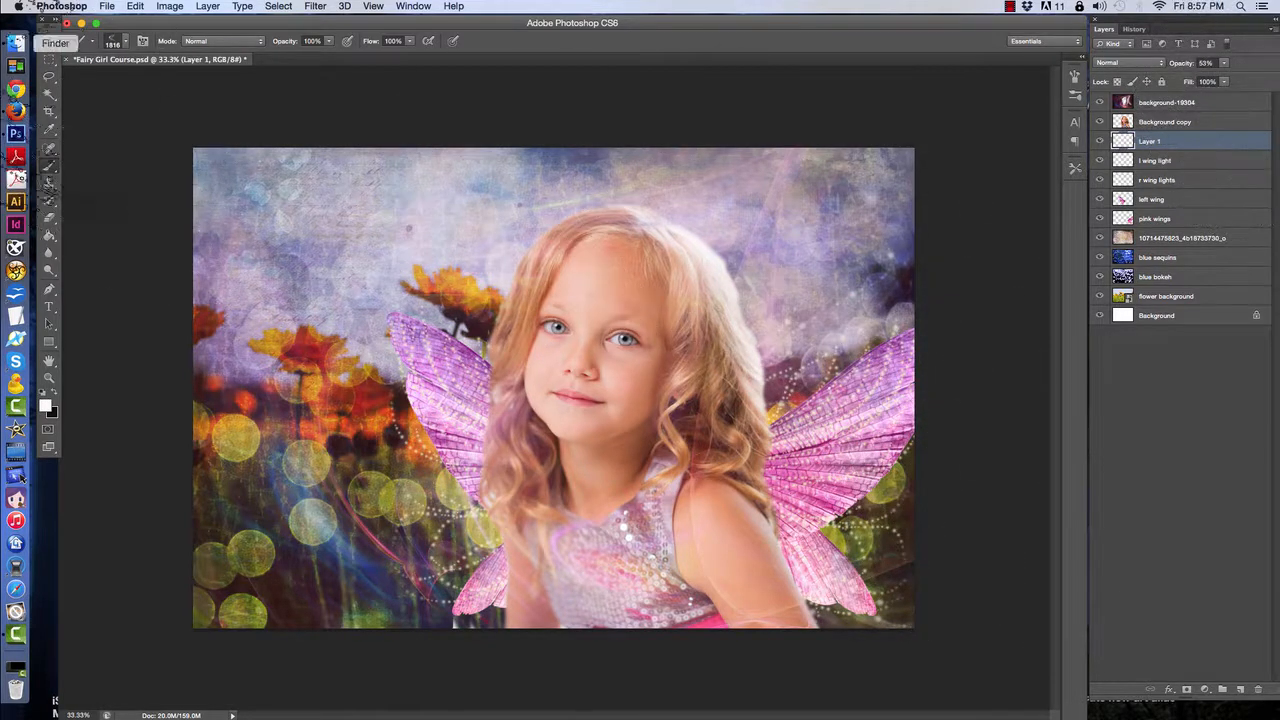
- Raise the opacity of Layer 1 to 100%
left_click(48, 44)
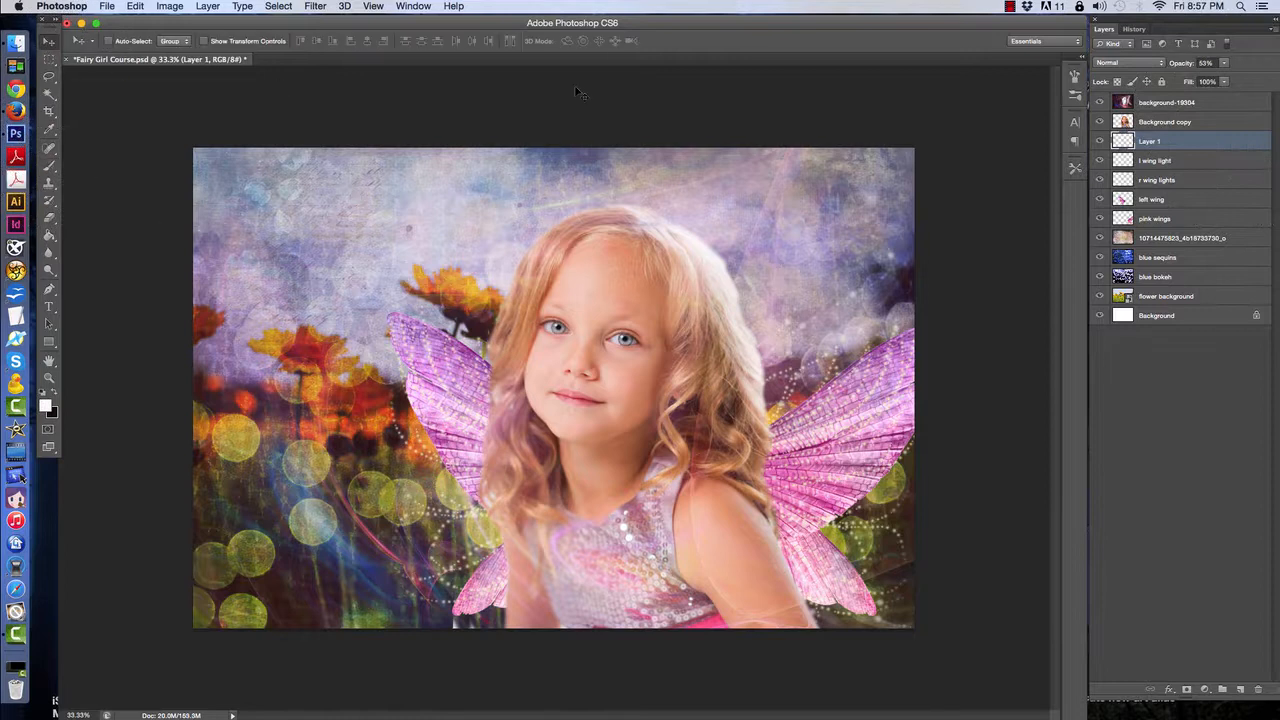
left_click(1224, 63)
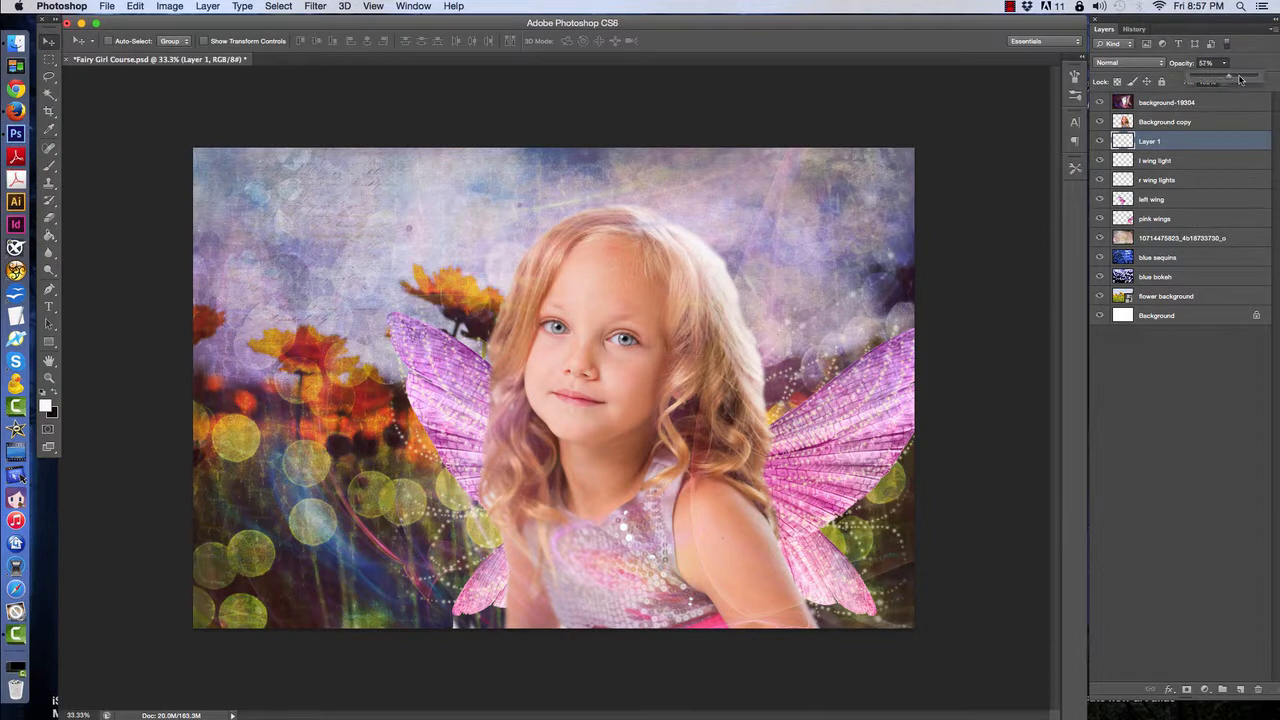
left_click_drag(1240, 79, 1262, 79)
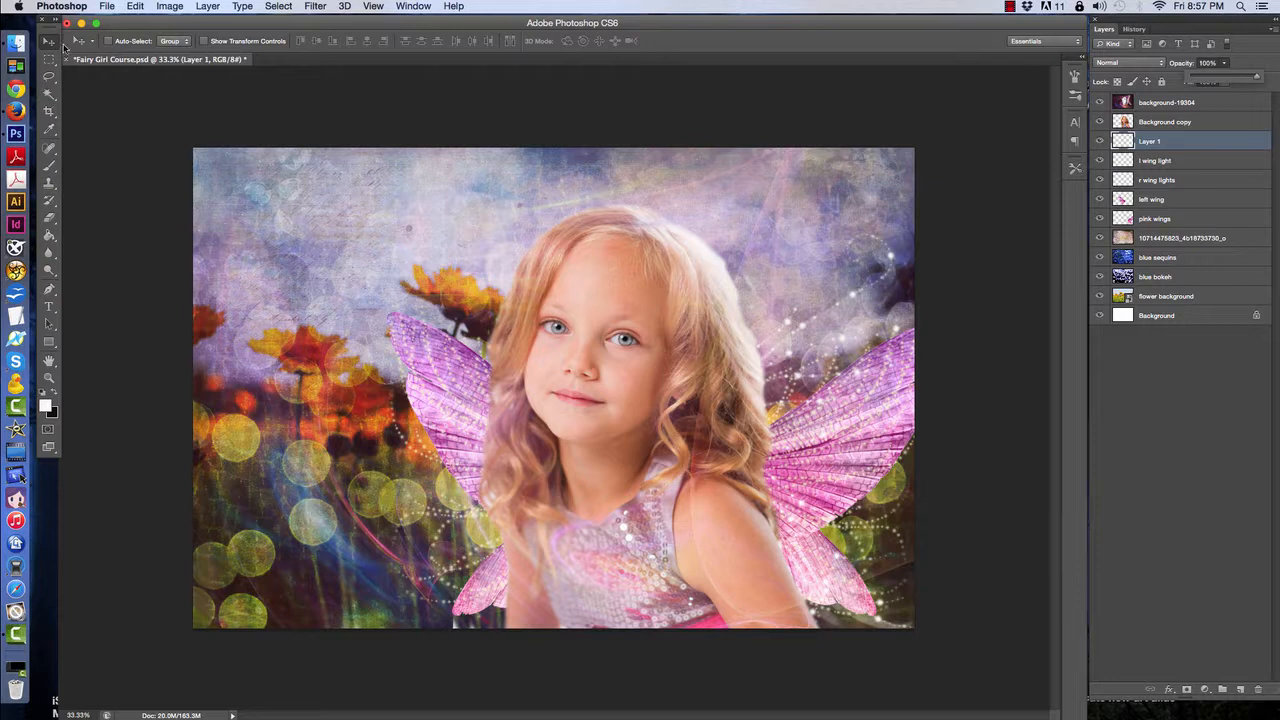
- Scale Layer 1 to about 91% and reposition its sparkles over the wing on the image's right side
mouse_move(792, 400)
left_mouse_down()
mouse_move(808, 392)
mouse_move(795, 372)
mouse_move(892, 364)
mouse_move(818, 396)
mouse_move(799, 382)
left_mouse_up()
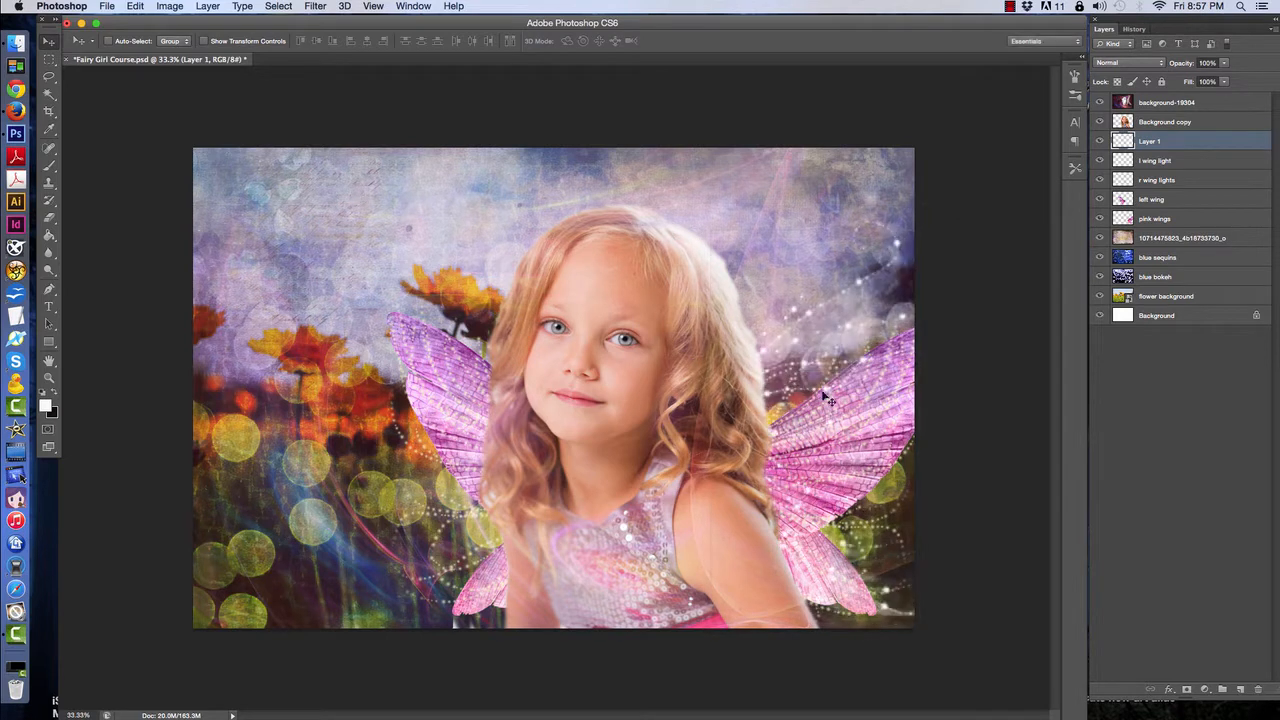
key("super+t")
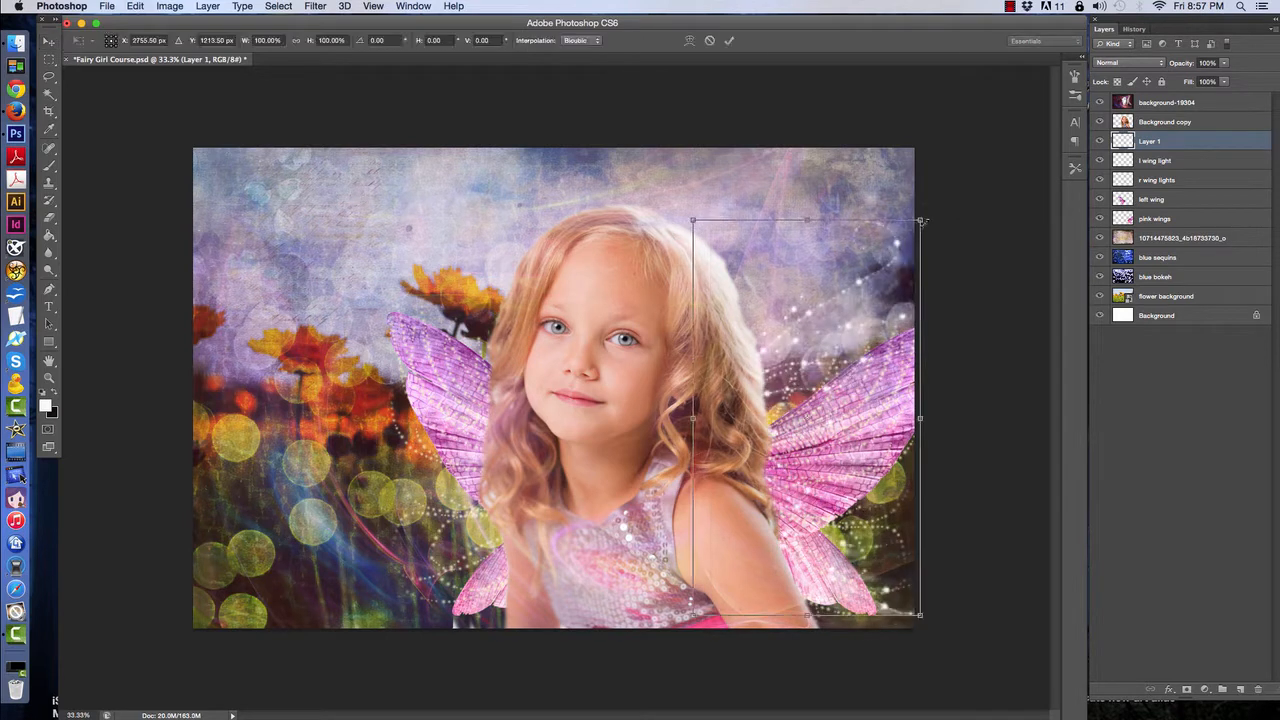
left_click_drag(919, 222, 898, 258)
left_click_drag(835, 336, 871, 344)
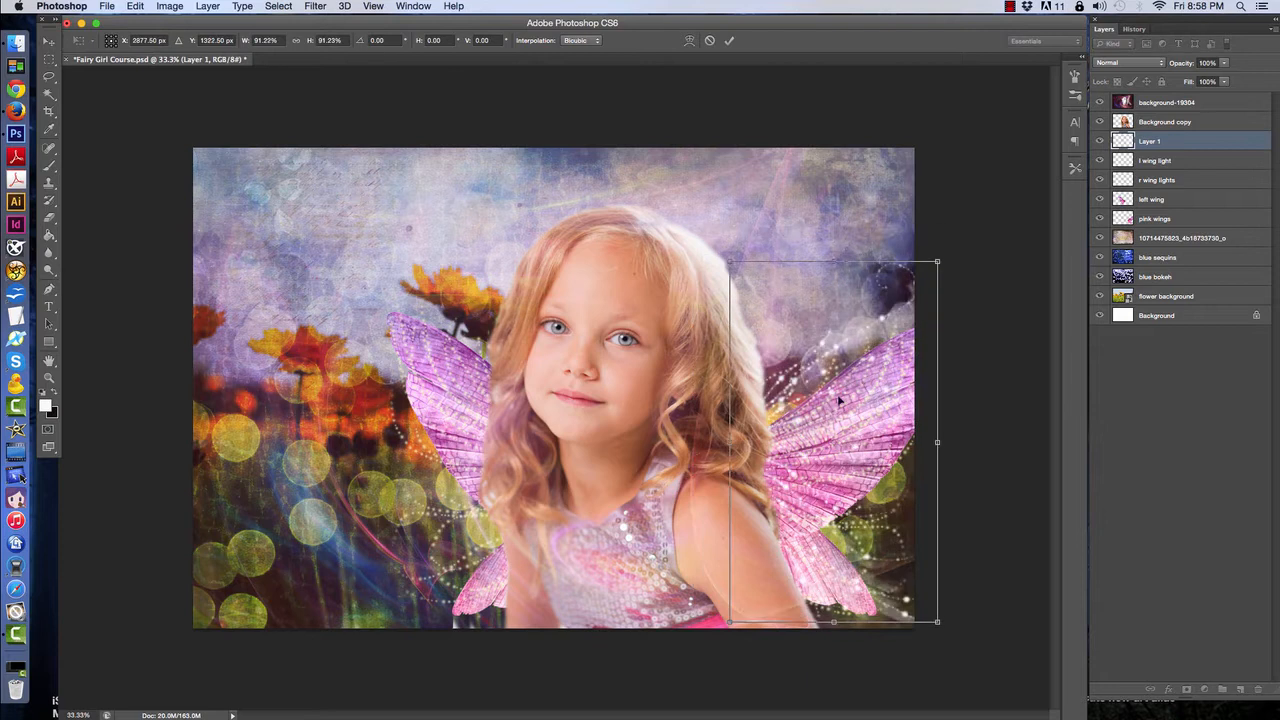
key("Return")
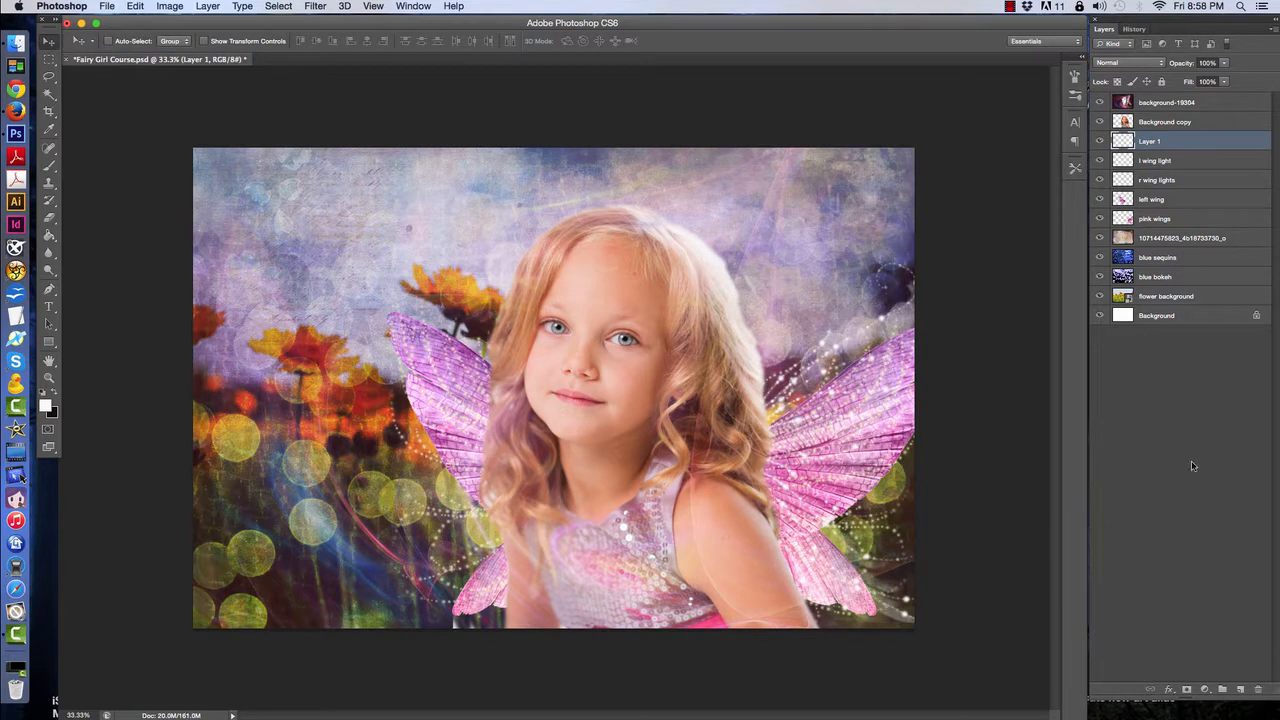
- Add a new layer above Layer 1 and stamp the 1814 px fairy wing brush in white over the wing on the image's left side
left_click(1240, 689)
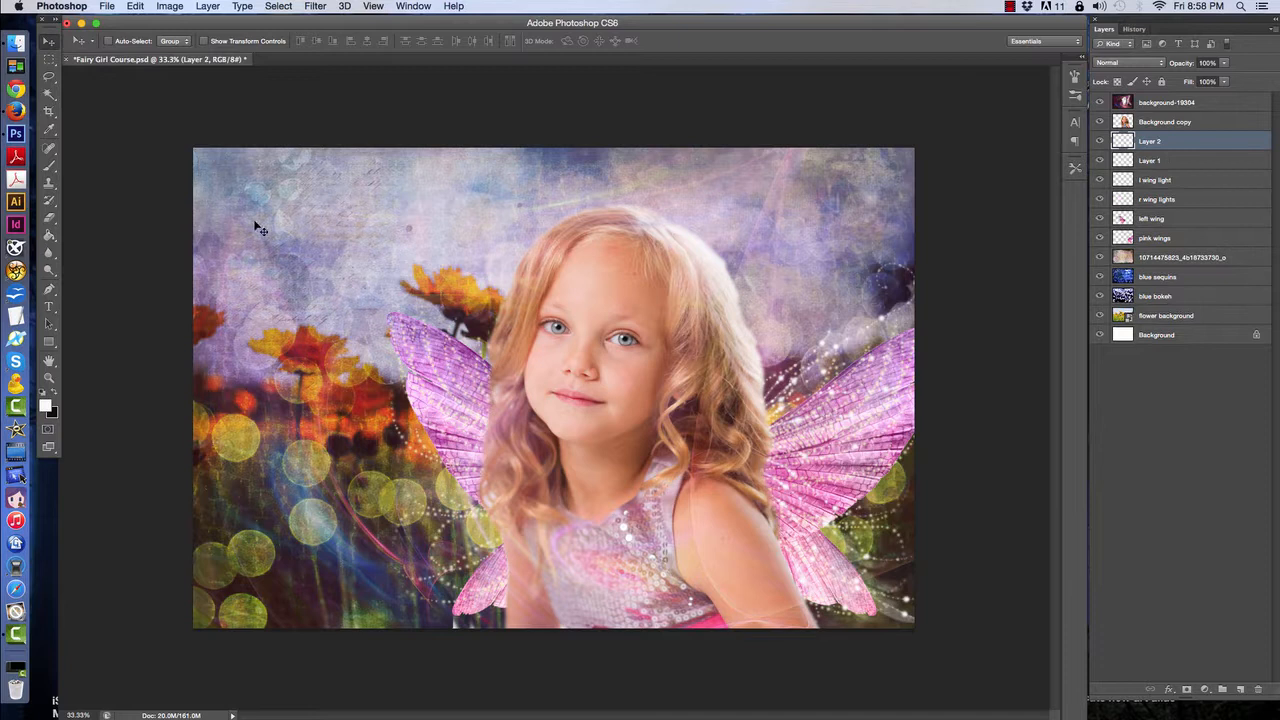
left_click(48, 166)
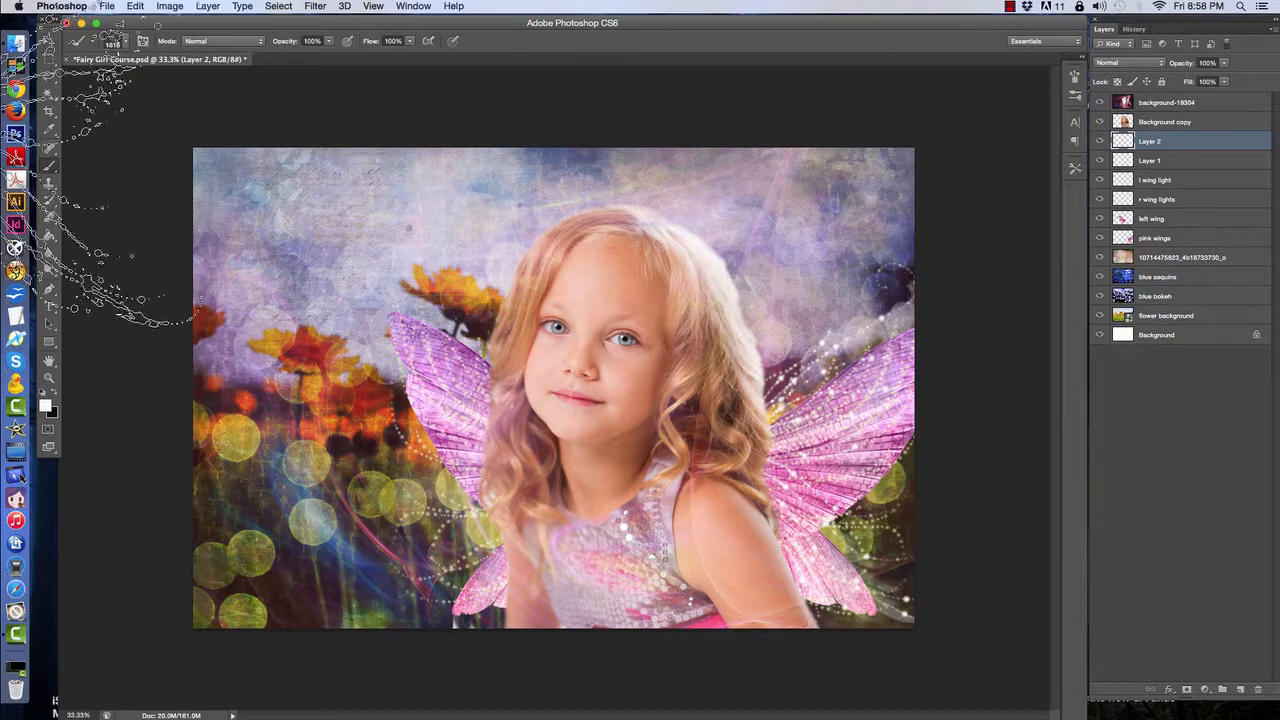
left_click(128, 44)
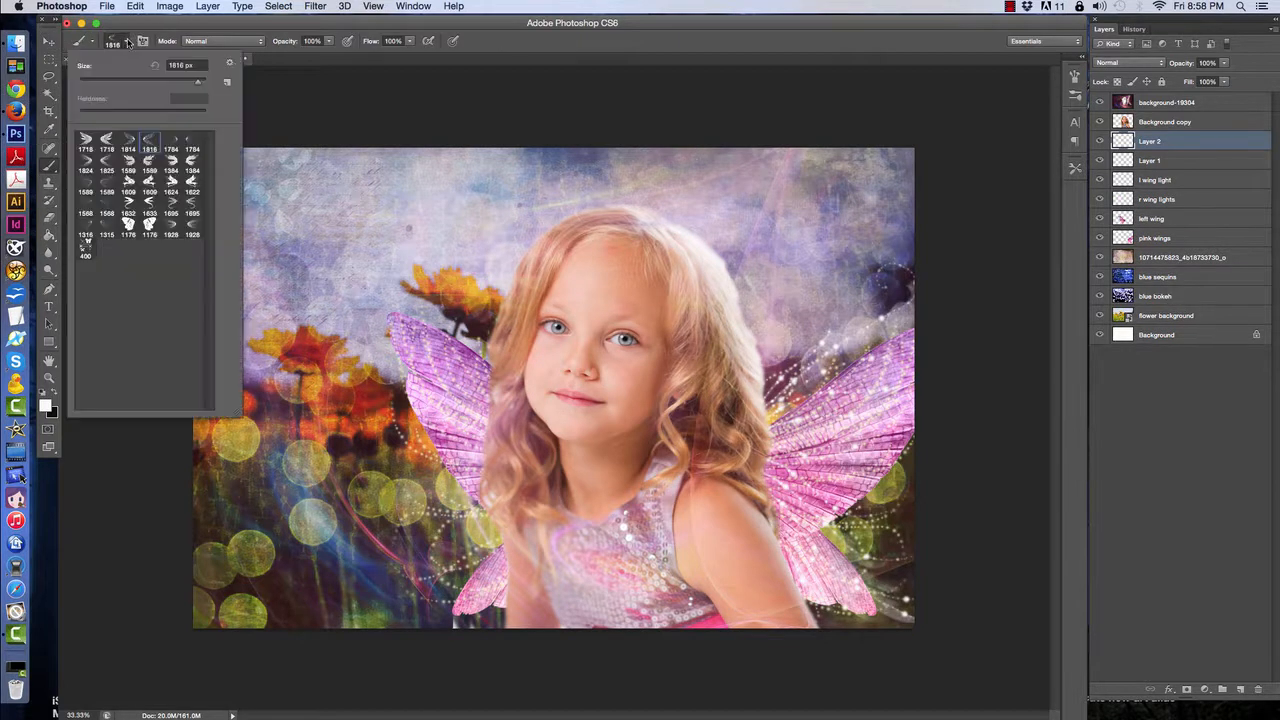
left_click(128, 142)
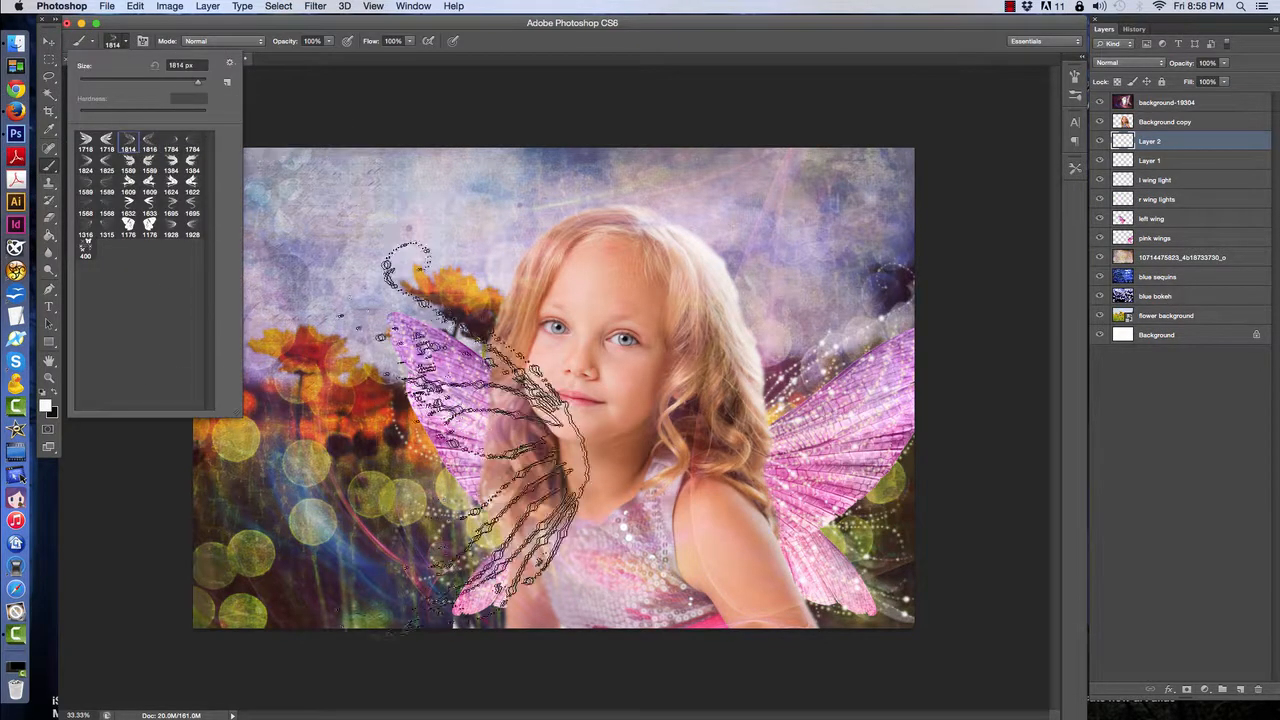
left_click(492, 417)
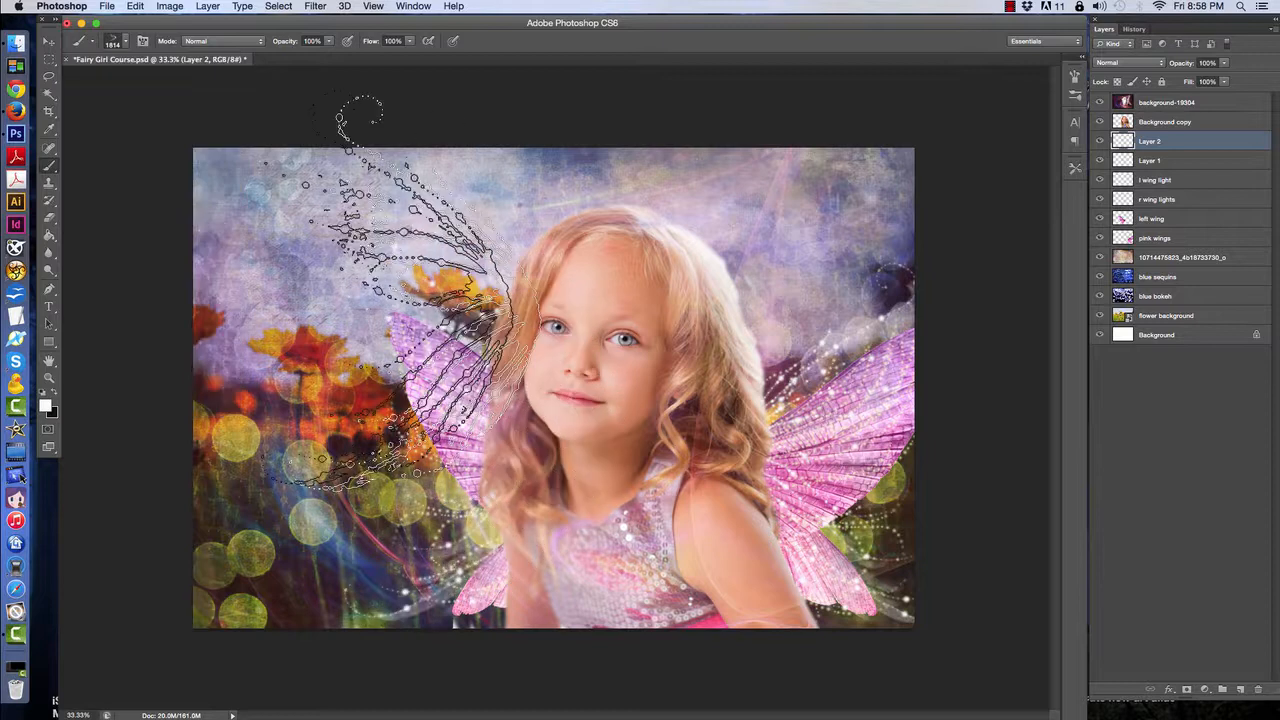
- Scale Layer 2 to about 88%, rotate it about -0.6°, and fit its sparkles over the wing on the image's left side
left_click(48, 44)
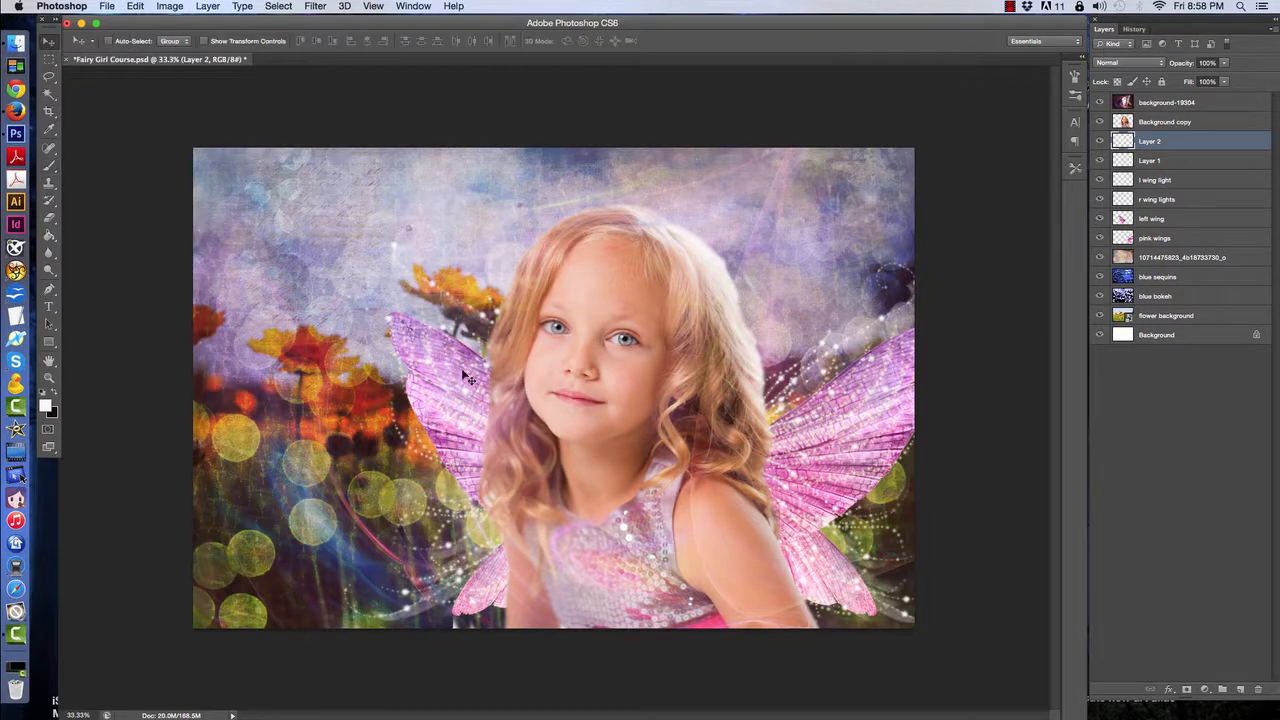
key("super+t")
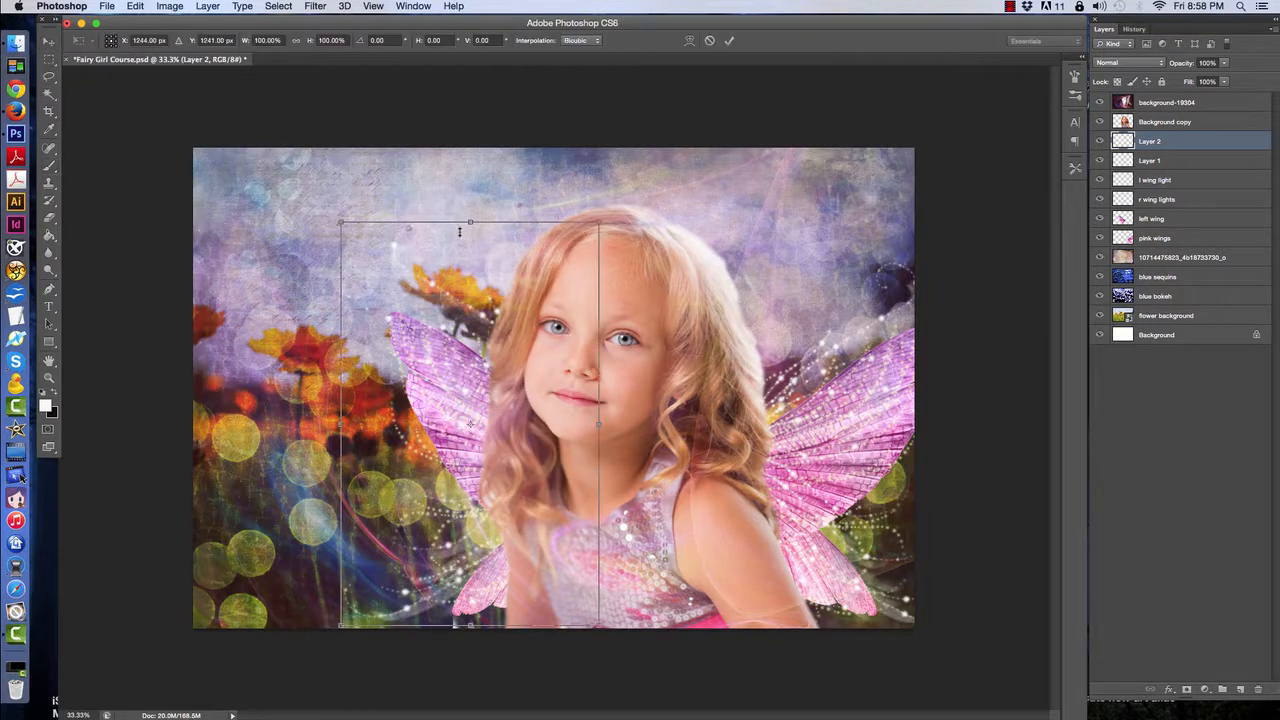
left_click_drag(598, 222, 598, 272)
left_click_drag(481, 387, 496, 395)
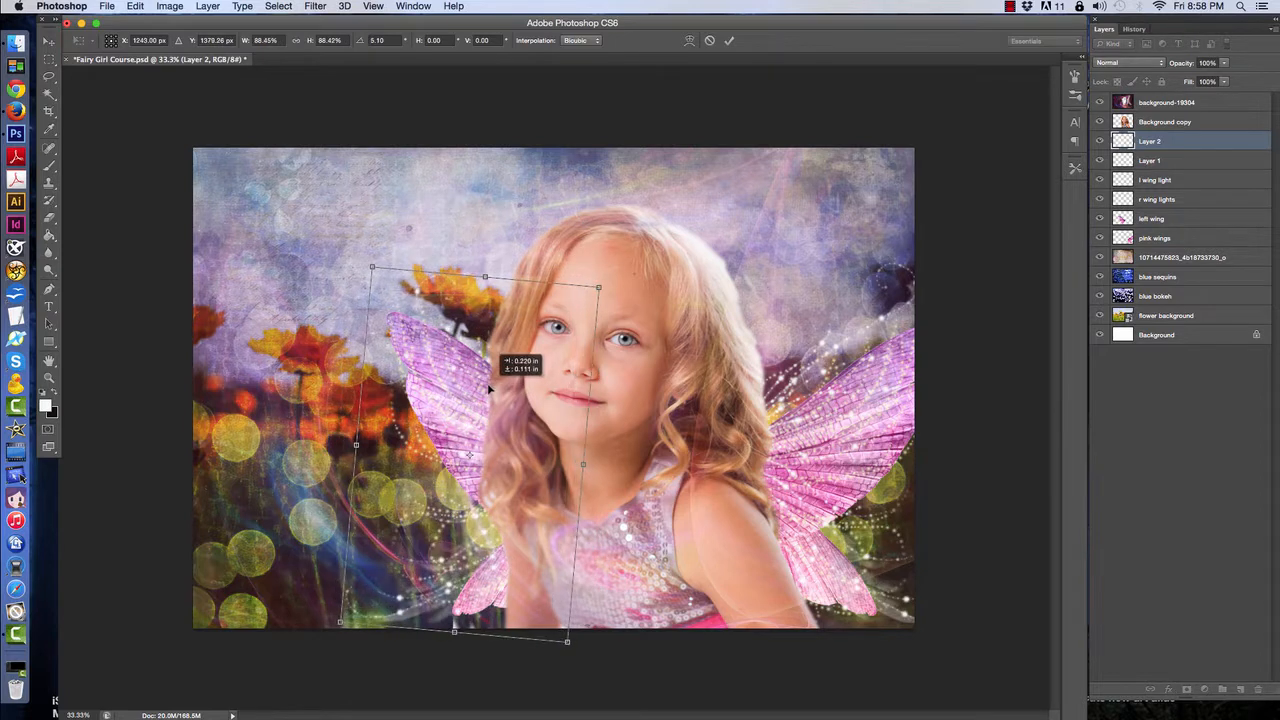
left_click_drag(606, 276, 593, 264)
left_click_drag(462, 380, 453, 382)
key("Return")
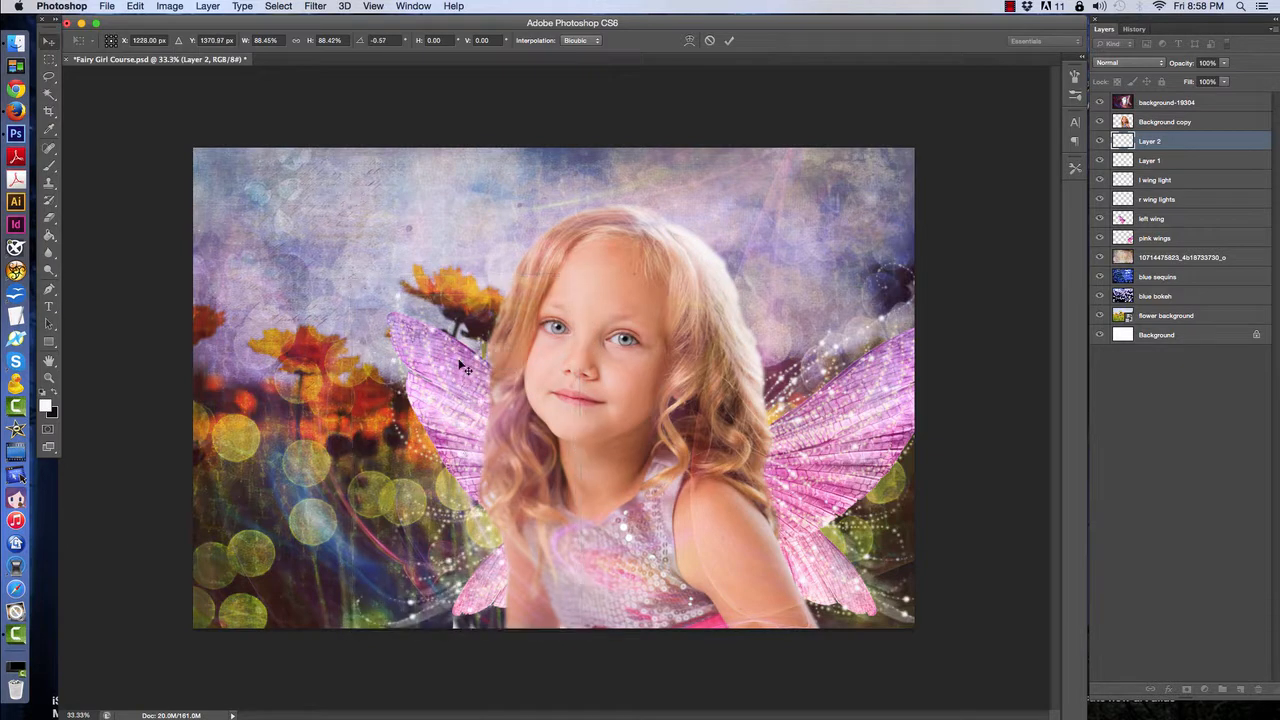
- Switch to the Lasso tool and save the Fairy Girl Course.psd document
left_click(48, 80)
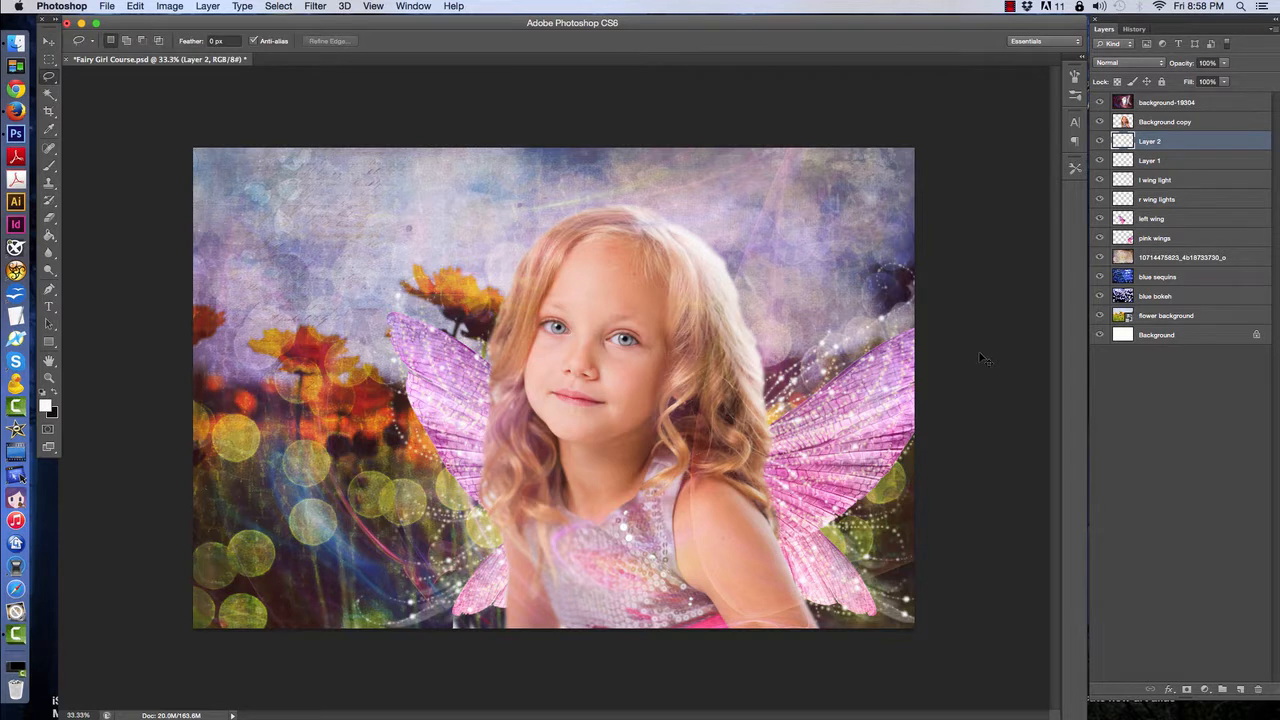
key("super+s")
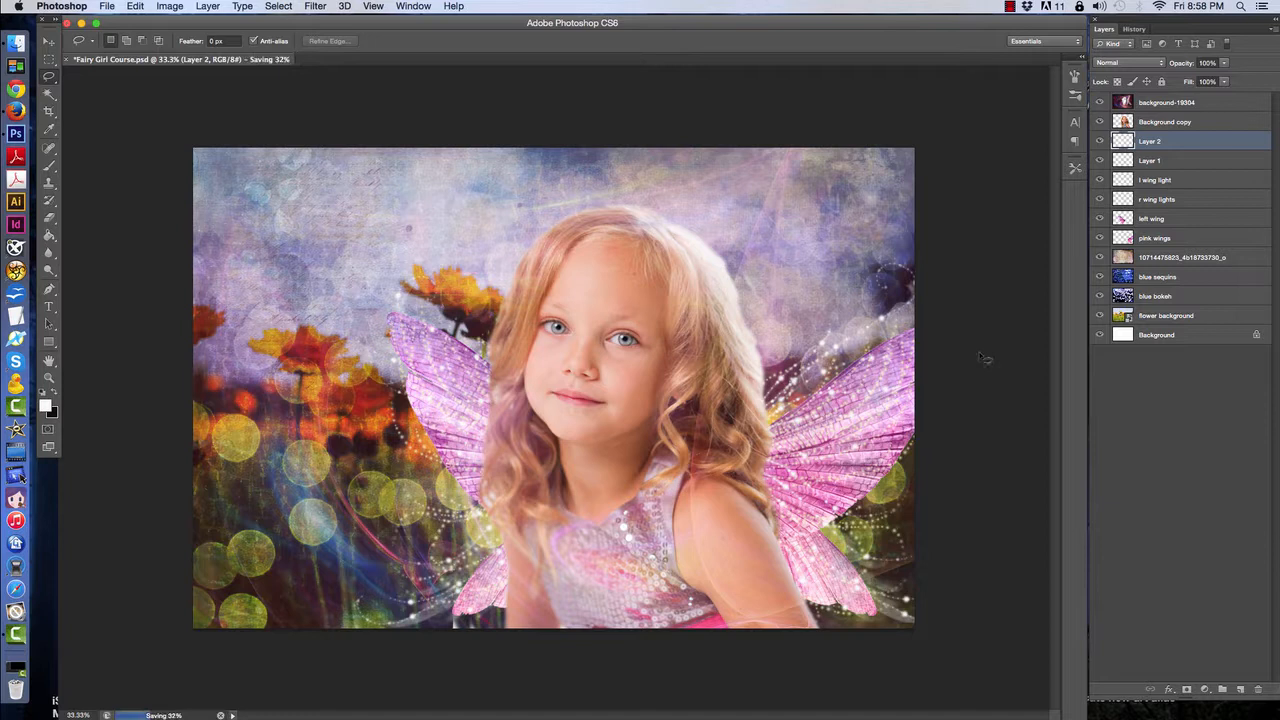